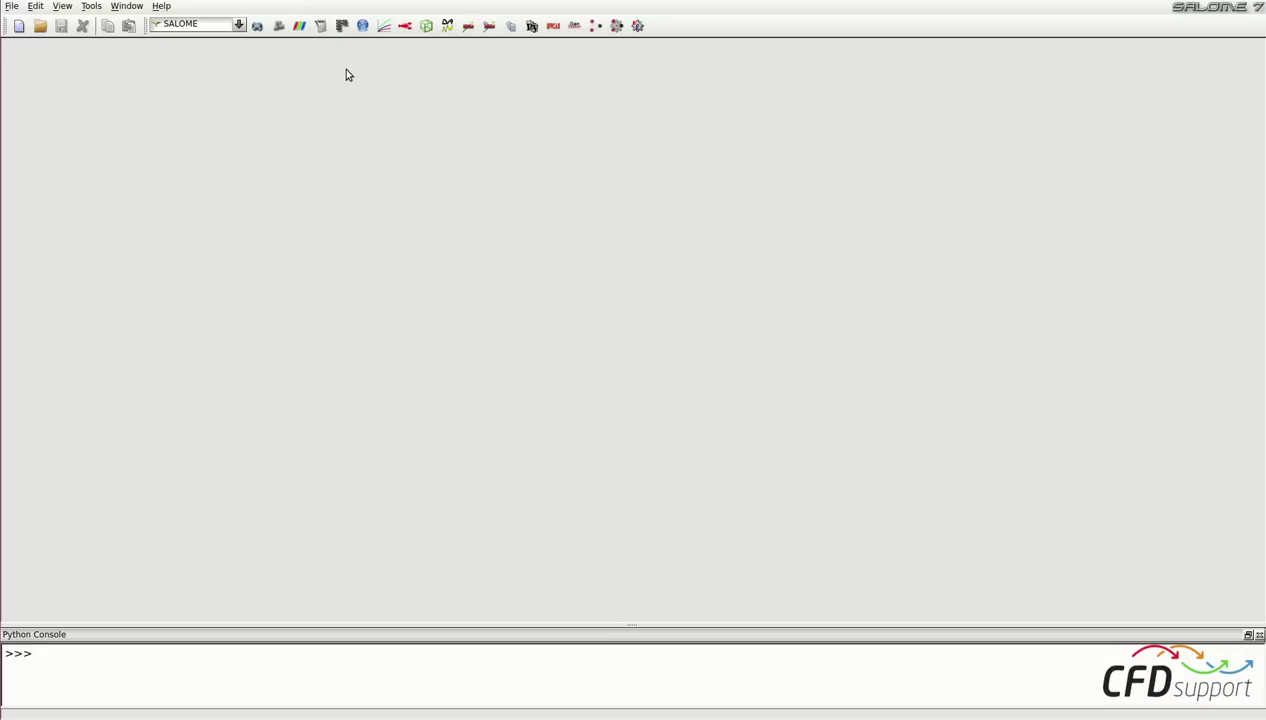
Step: Start a new Geometry study and import Valvess.step, keeping its millimetre units
left_click(257, 26)
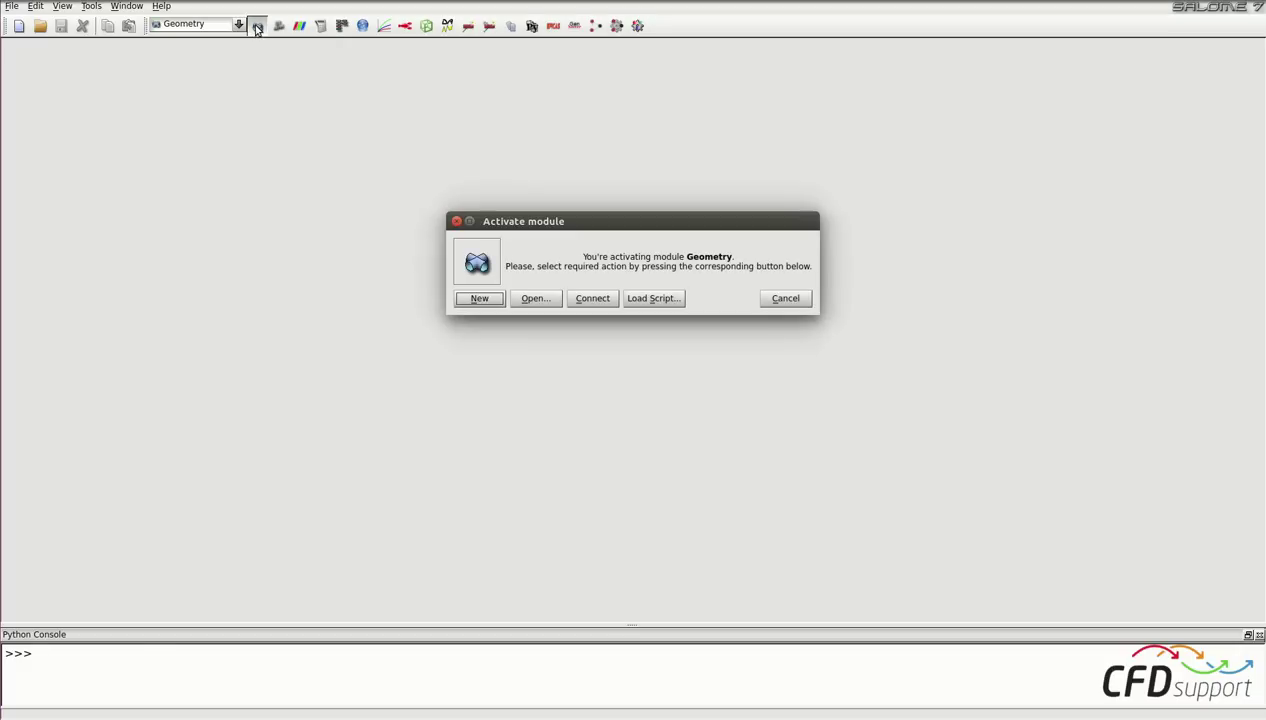
left_click(476, 298)
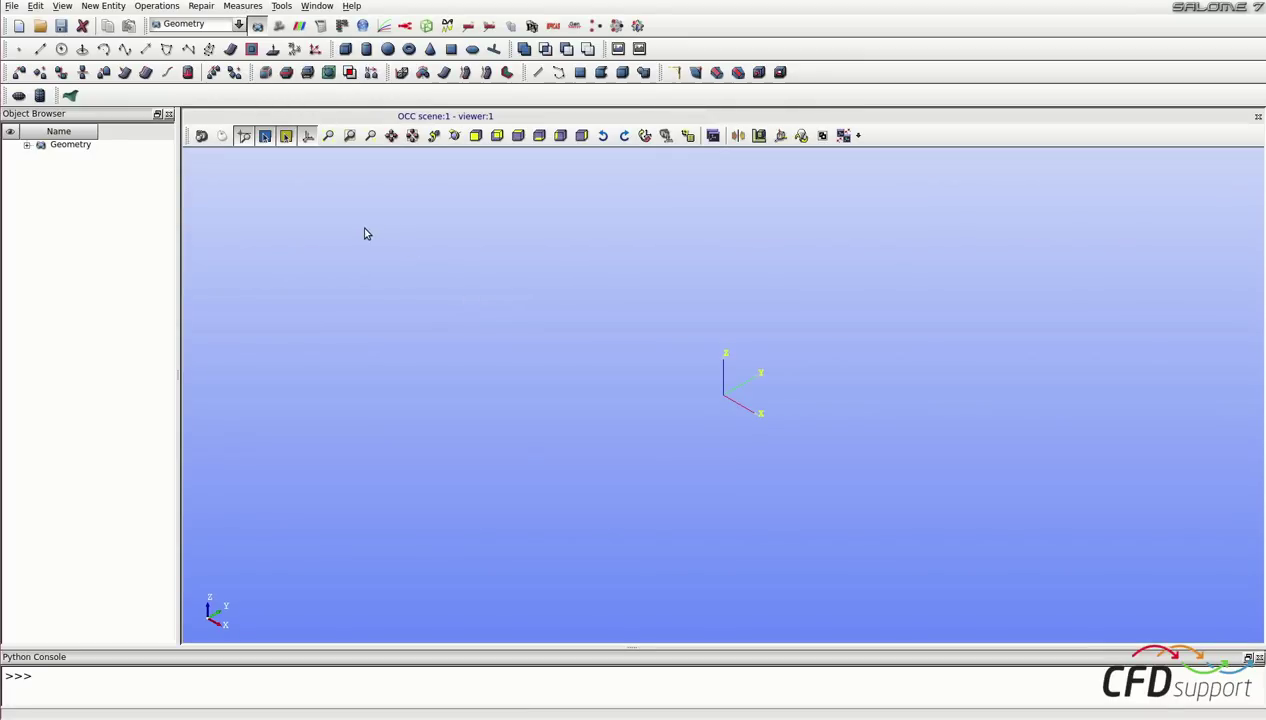
left_click(10, 6)
mouse_move(143, 203)
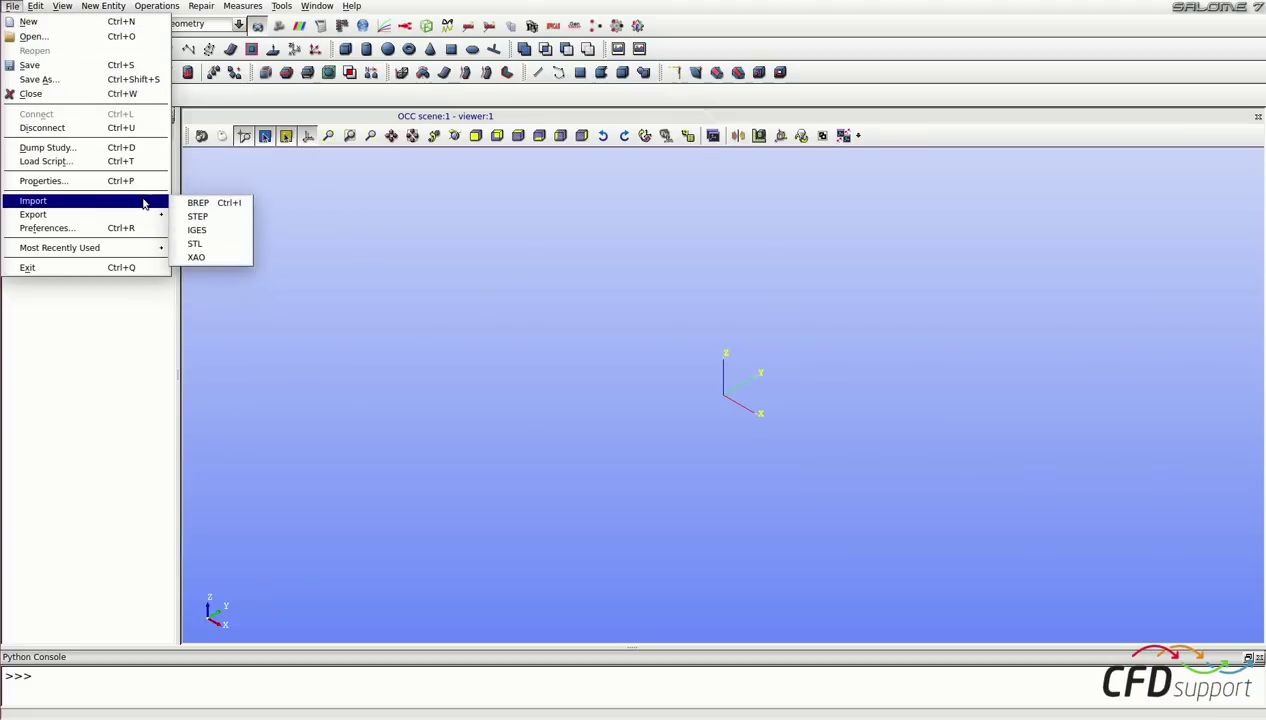
left_click(199, 216)
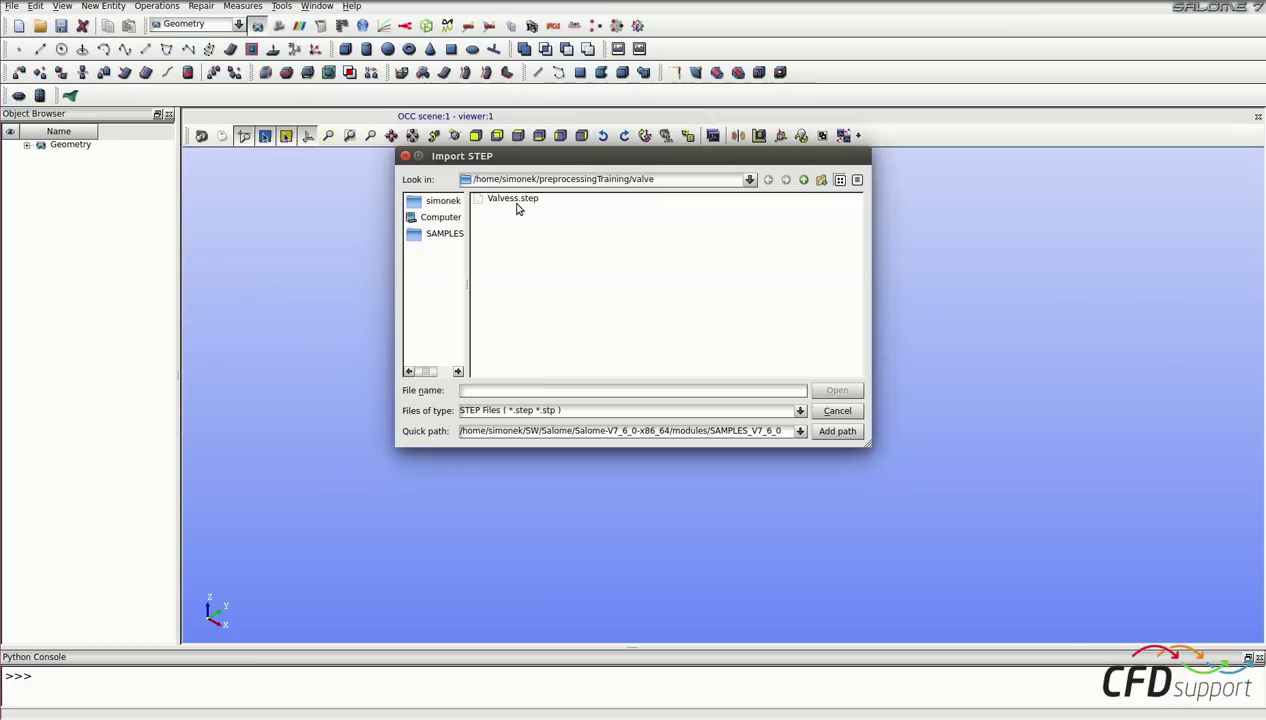
left_click(516, 200)
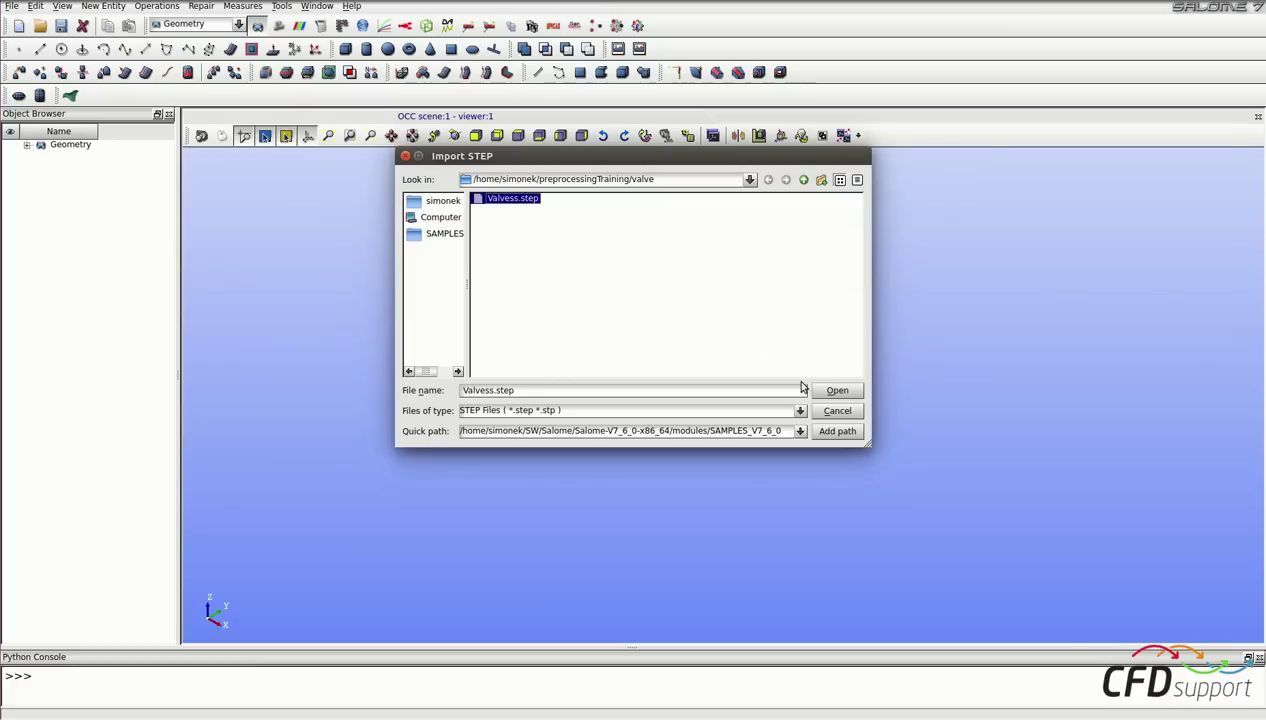
left_click(837, 391)
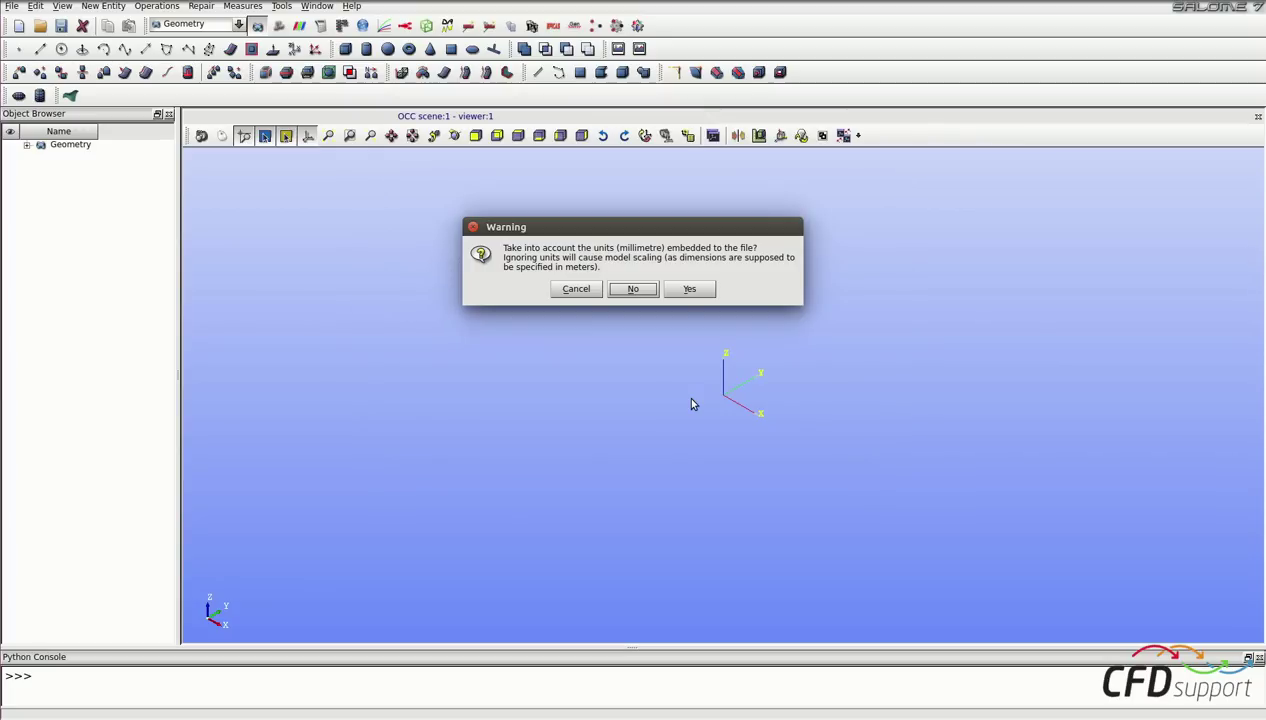
left_click(689, 288)
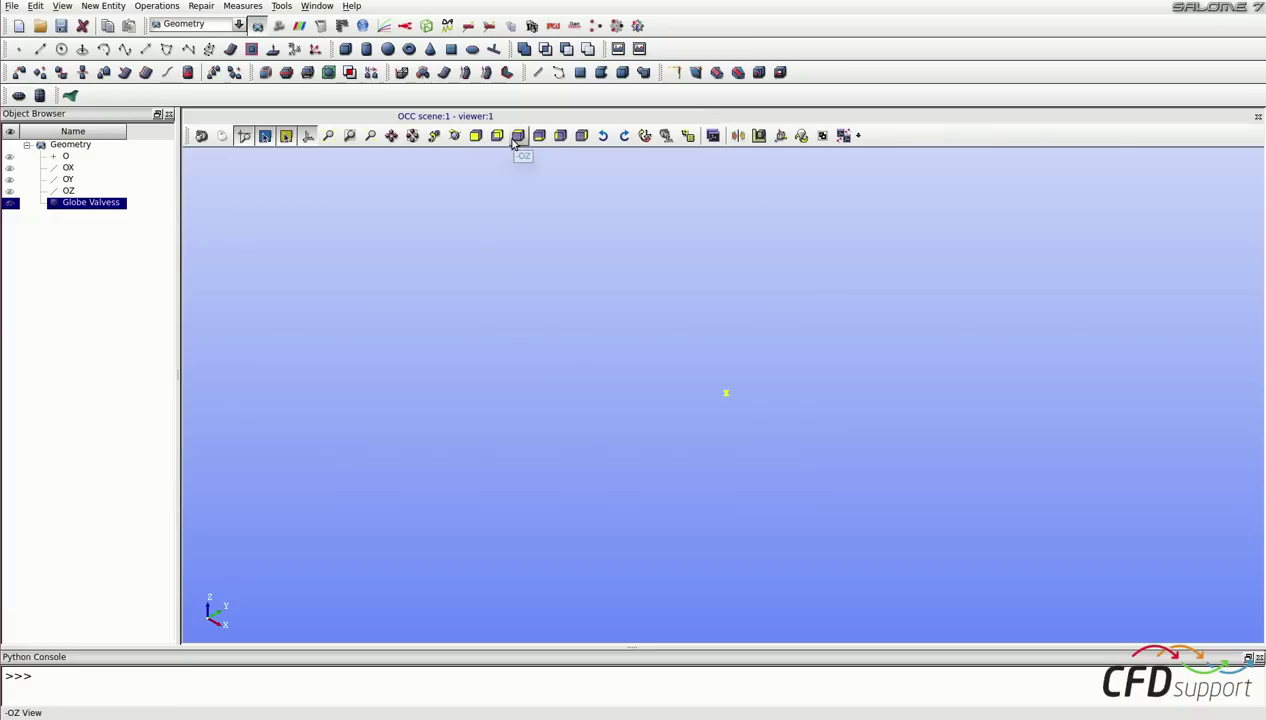
Step: View the globe valve from +OX, then orbit and zoom to a three-quarter perspective
left_click(505, 139)
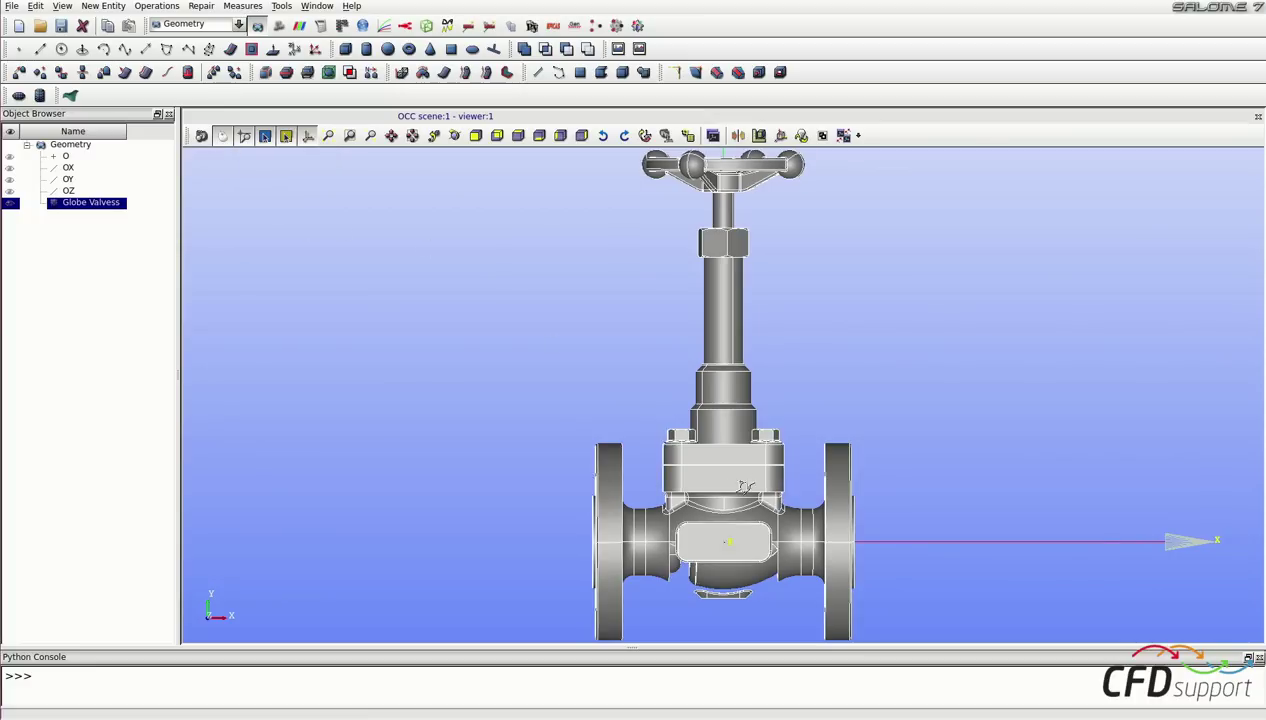
left_click_drag(733, 486, 701, 480)
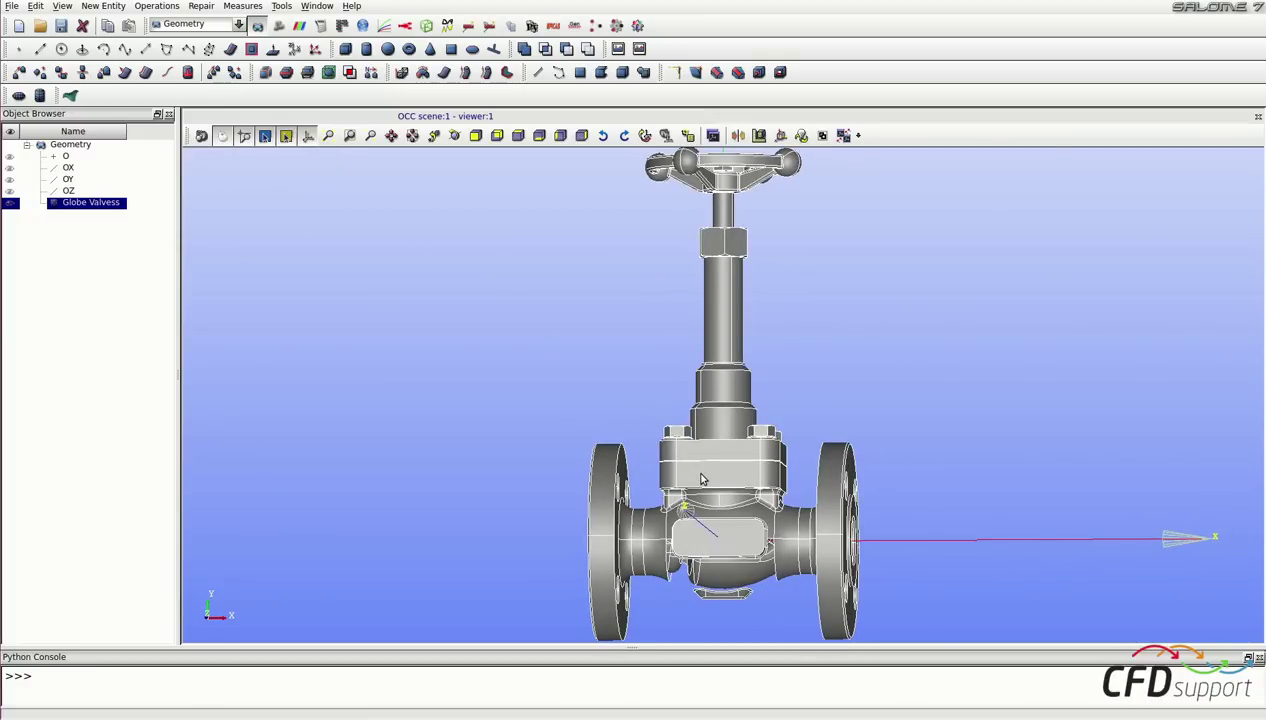
middle_click_drag(701, 480, 615, 480)
scroll(650, 418, "down", 5)
scroll(648, 417, "up", 4)
left_click_drag(648, 417, 843, 537)
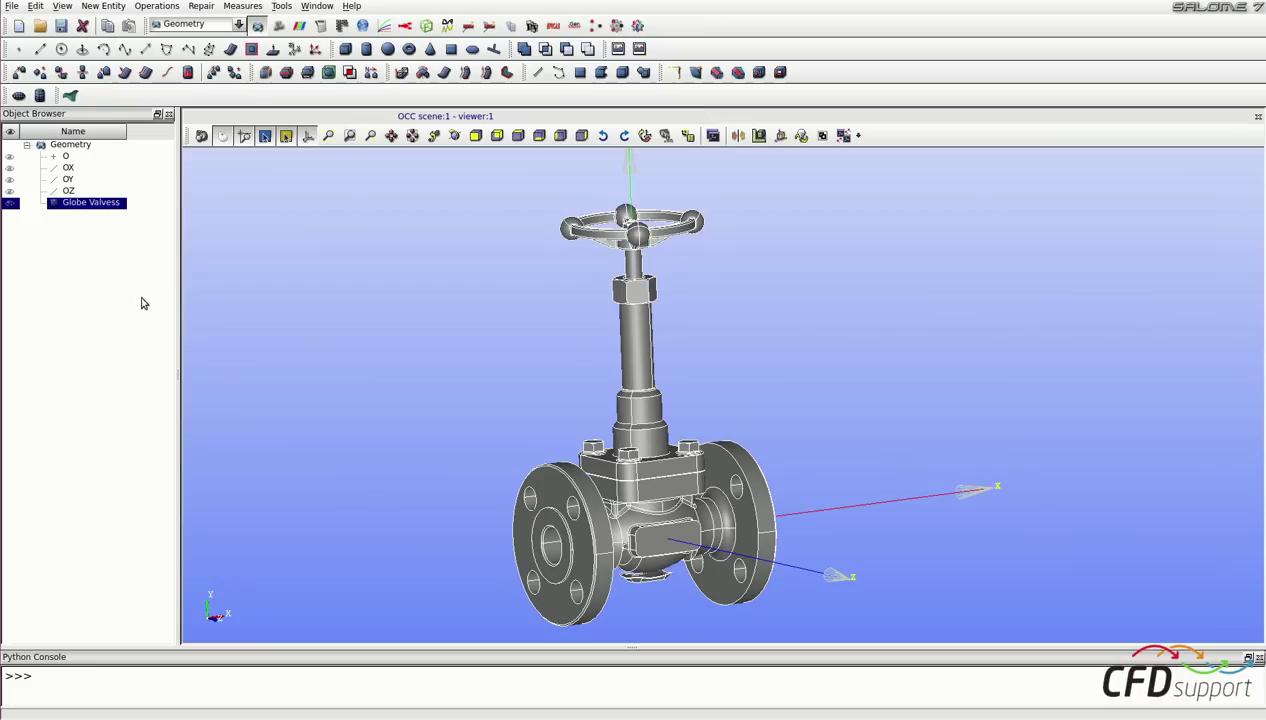
Step: Explode Globe Valvess into Shell sub-shapes, creating Shell_1 through Shell_29
left_click(52, 205)
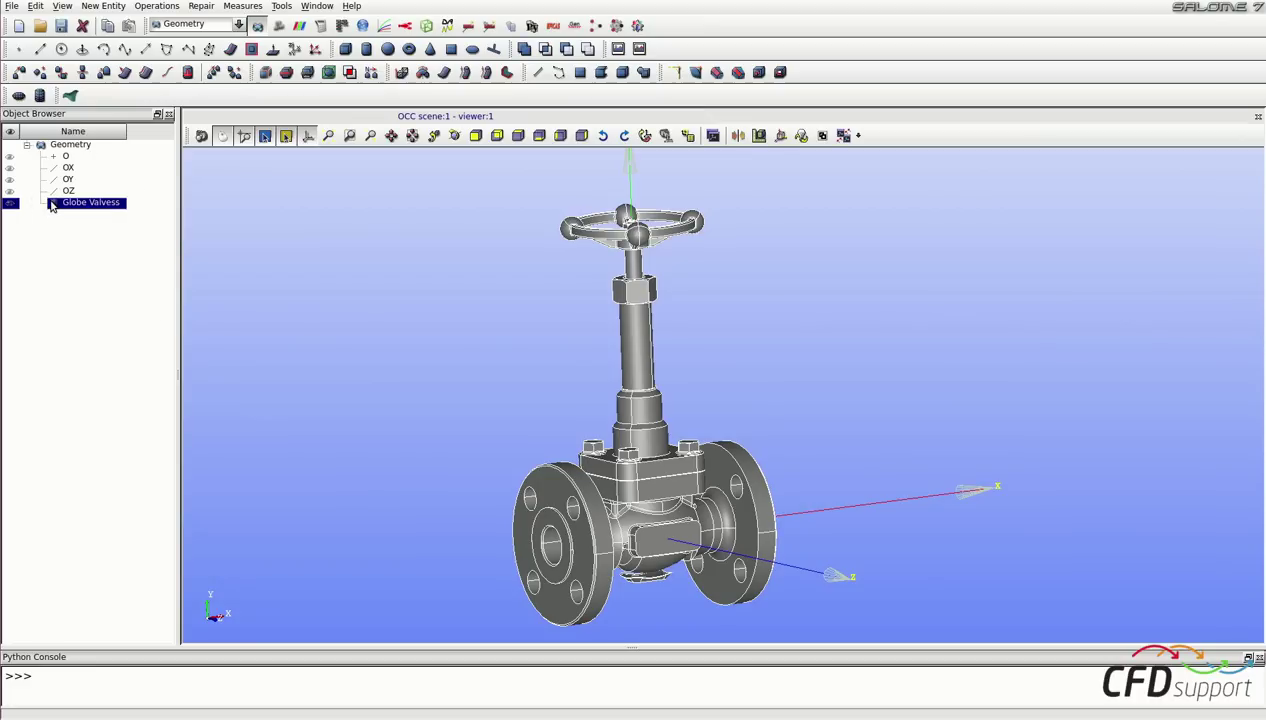
left_click(104, 8)
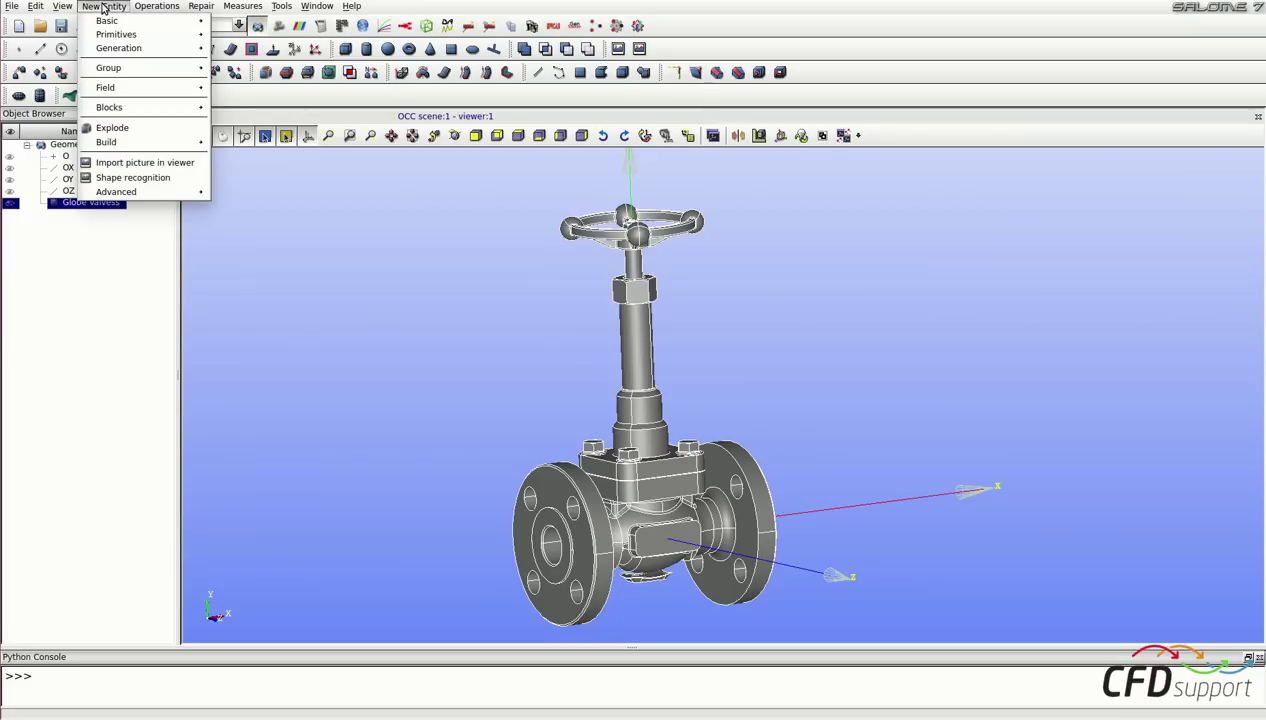
left_click(114, 128)
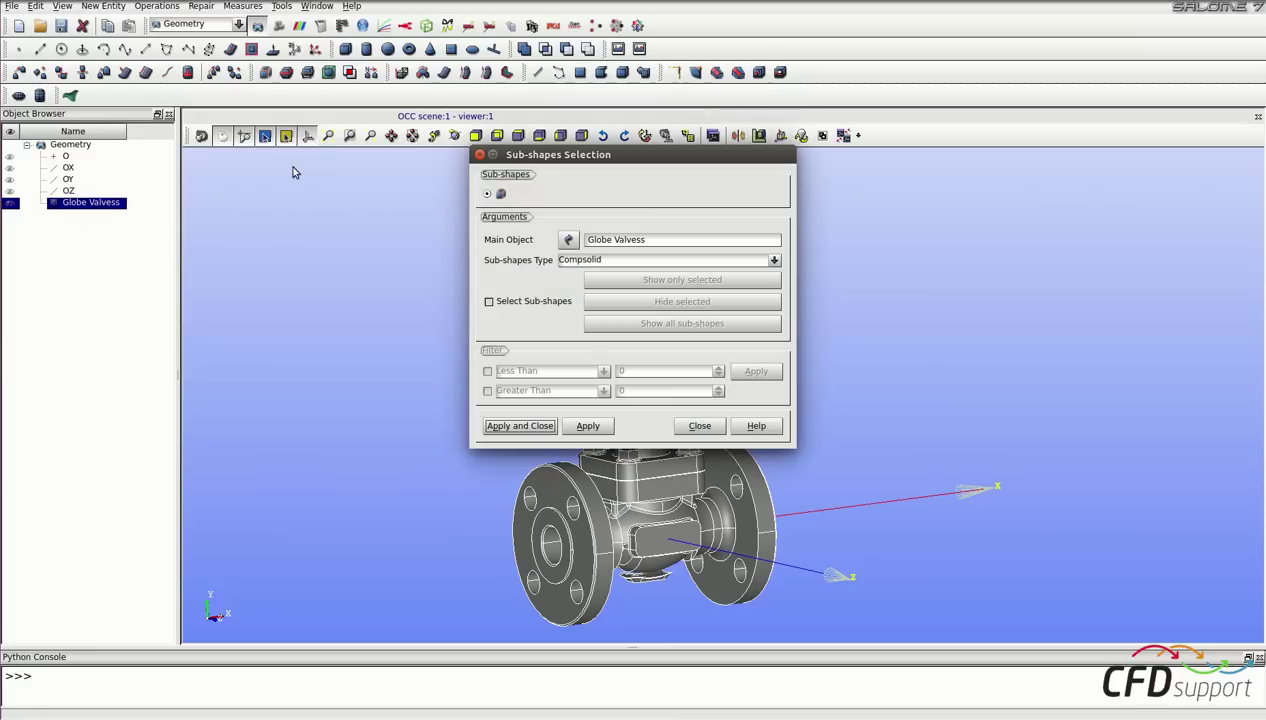
left_click(578, 262)
left_click(584, 294)
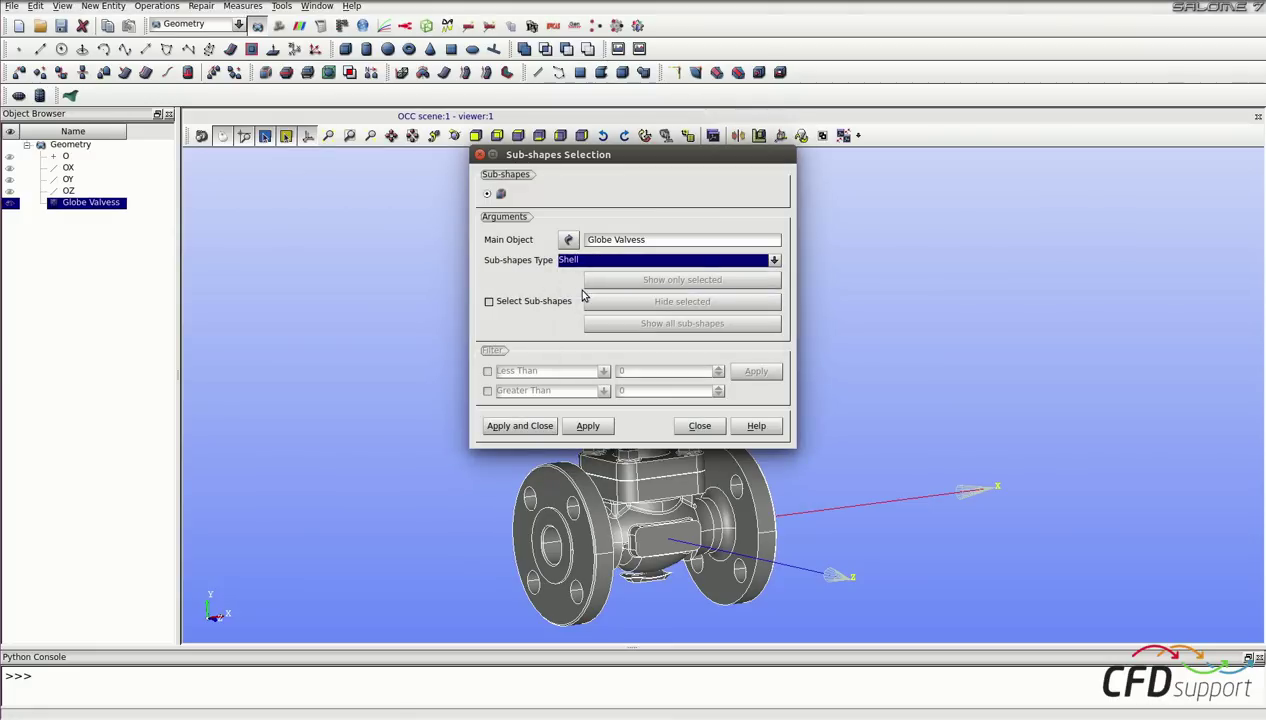
left_click(523, 427)
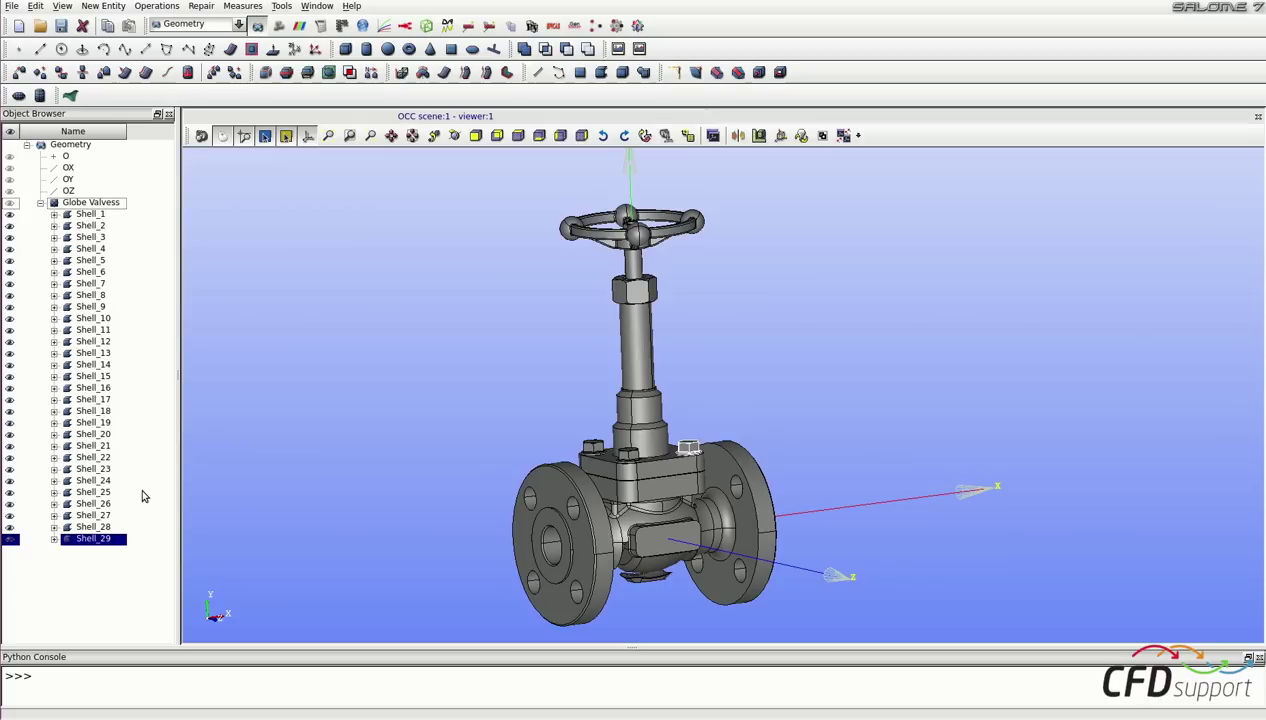
Step: Show only Shell_10, the flanged valve body, centred and enlarged in the viewer
left_click(67, 320)
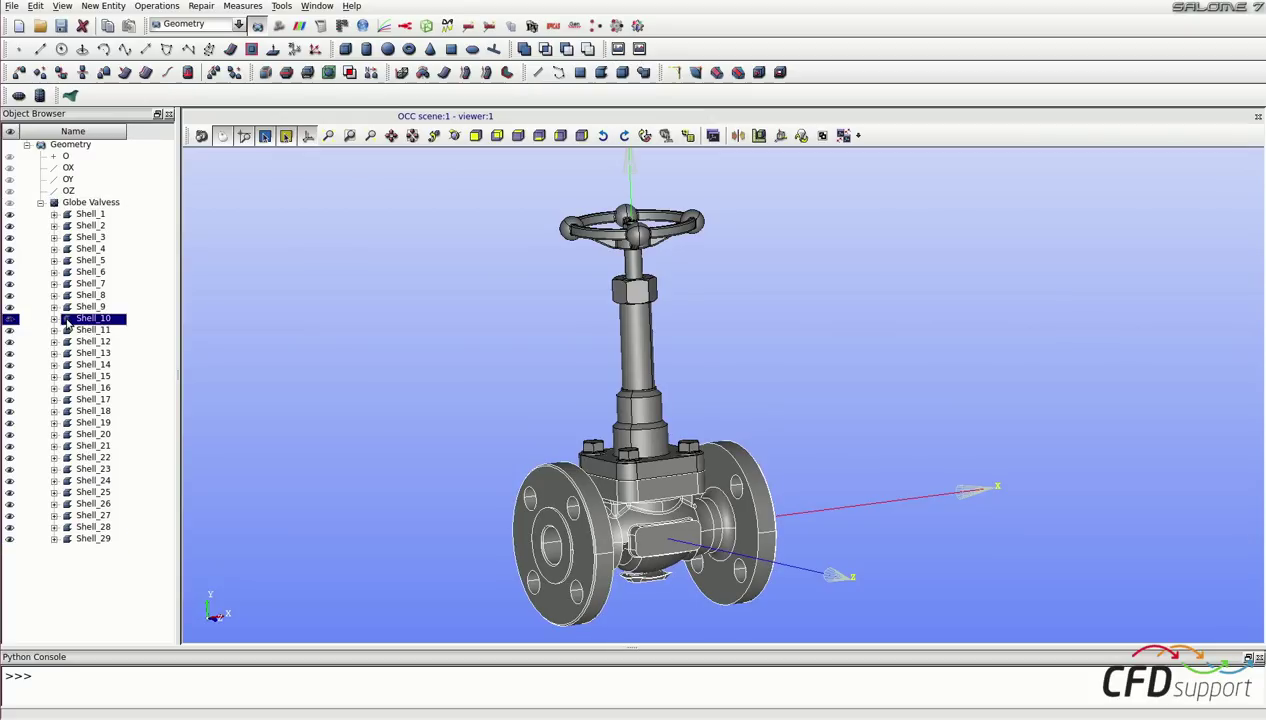
right_click(67, 321)
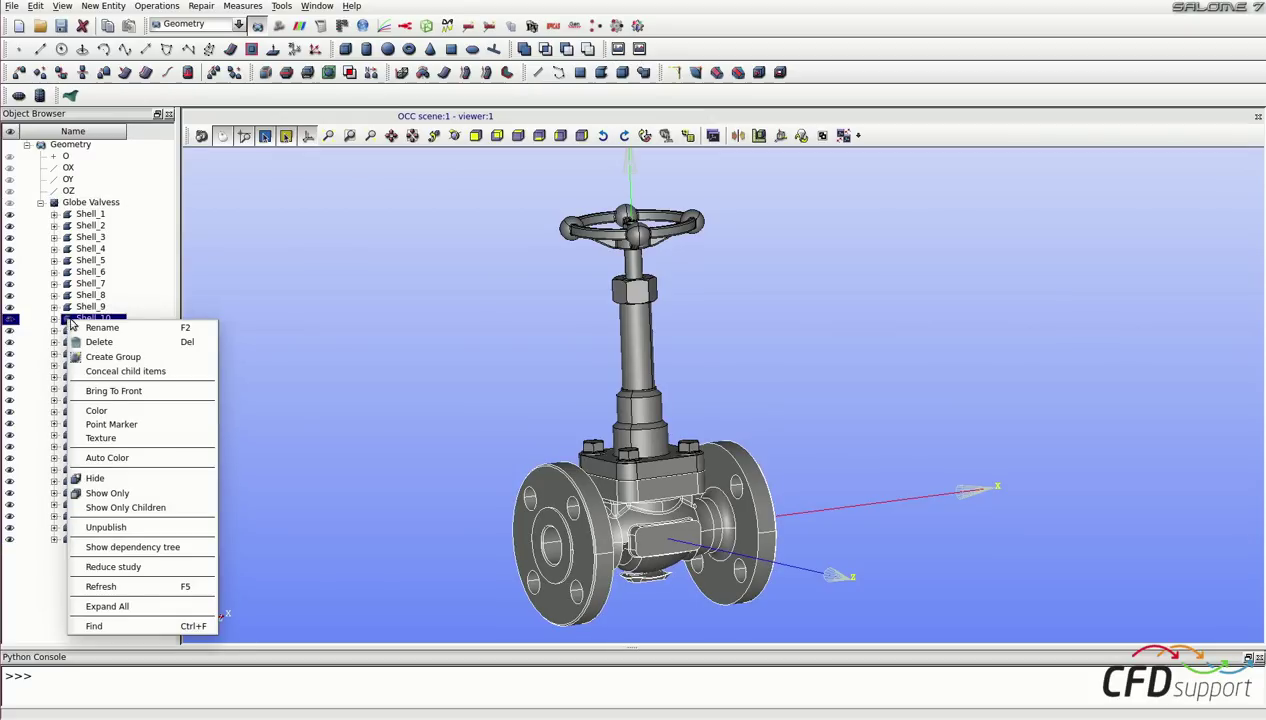
left_click(104, 494)
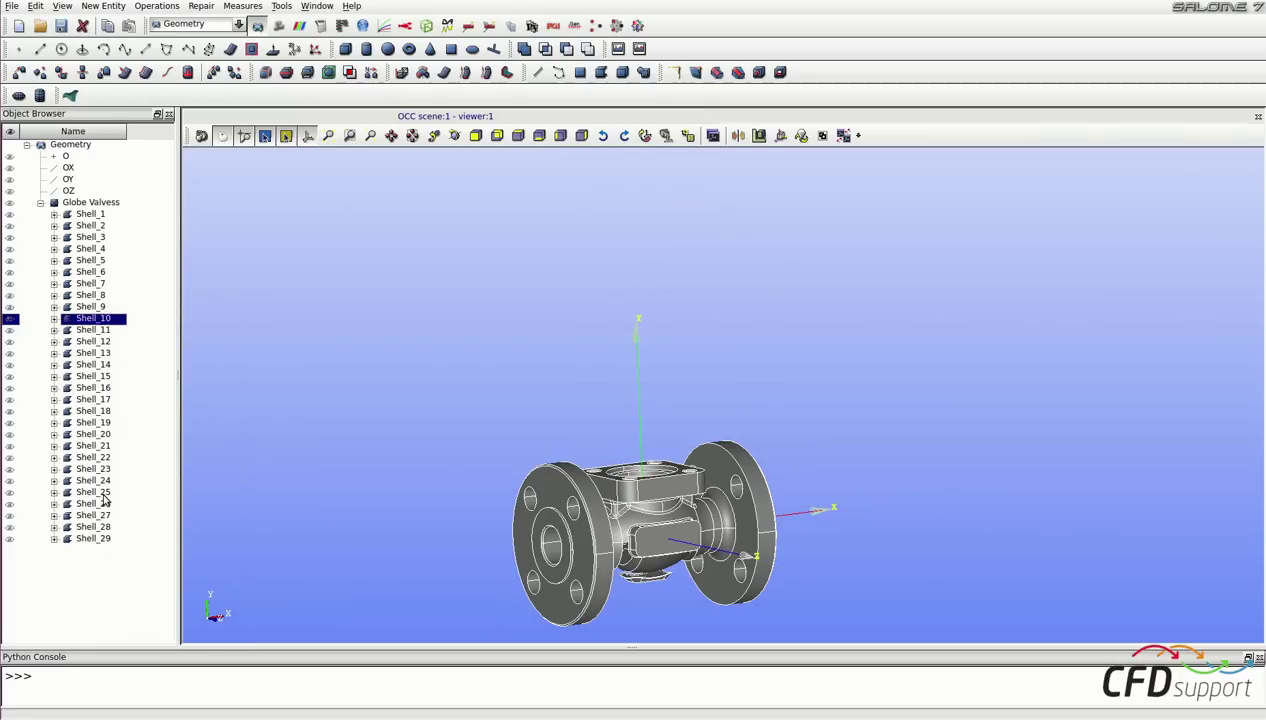
middle_click_drag(577, 510, 582, 464)
scroll(602, 416, "up", 4)
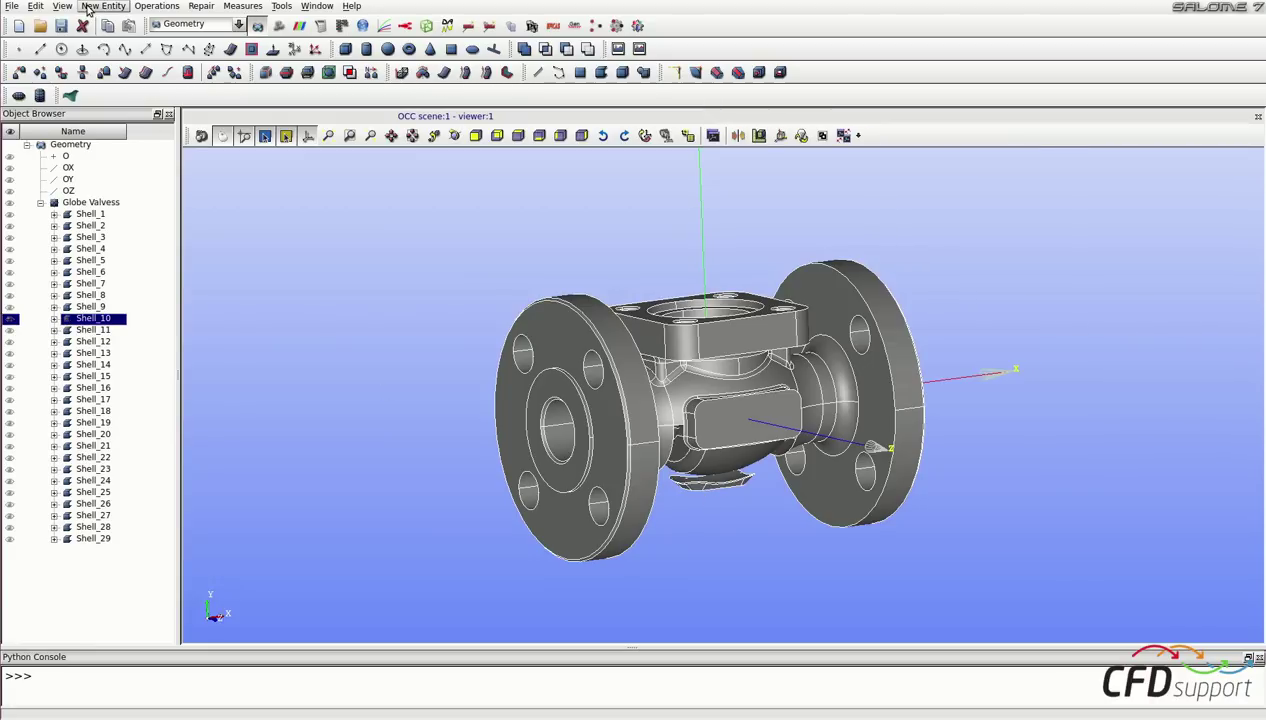
left_click(92, 7)
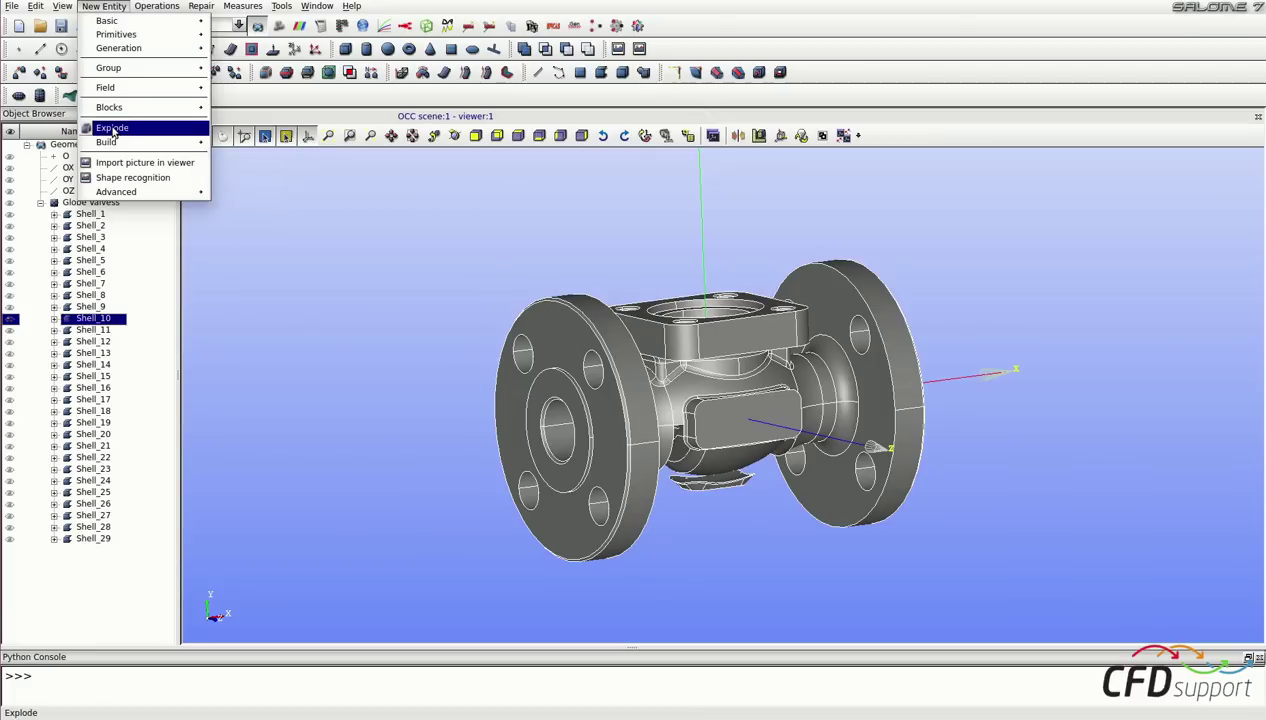
Step: Explode Shell_10 into Face sub-shapes, confirming creation of all 255 faces
left_click(113, 129)
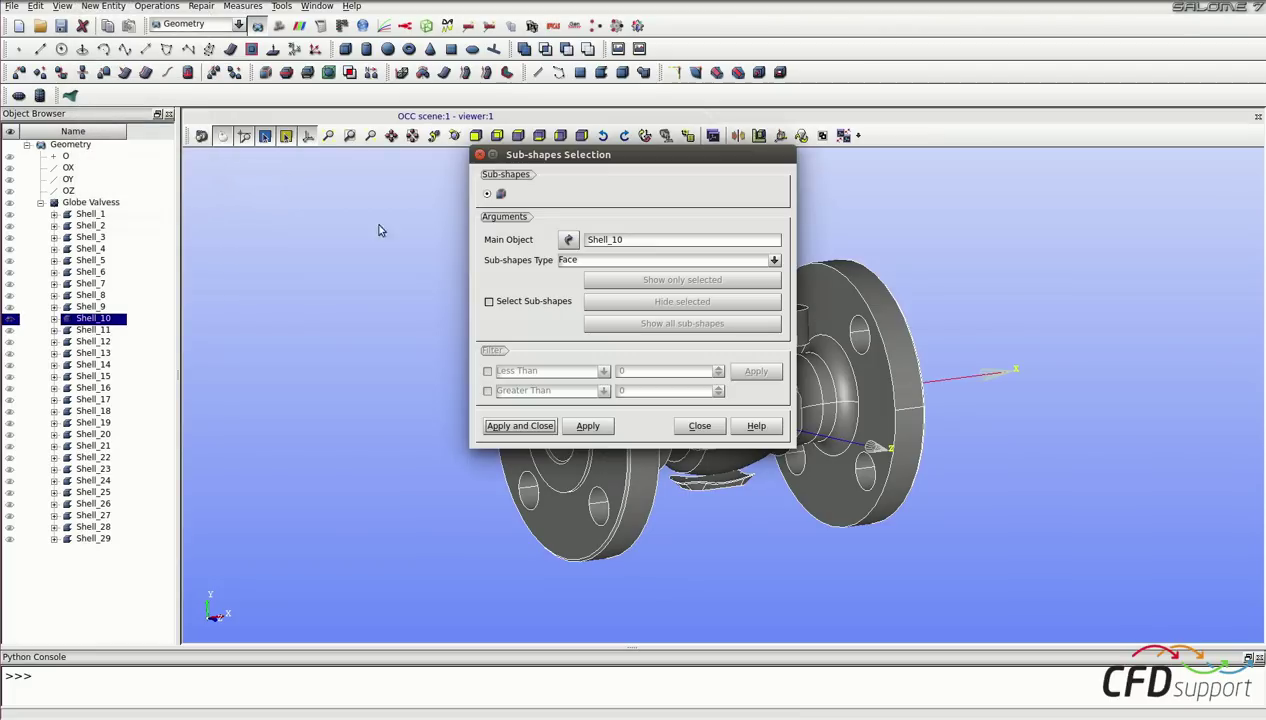
left_click(574, 262)
left_click(575, 273)
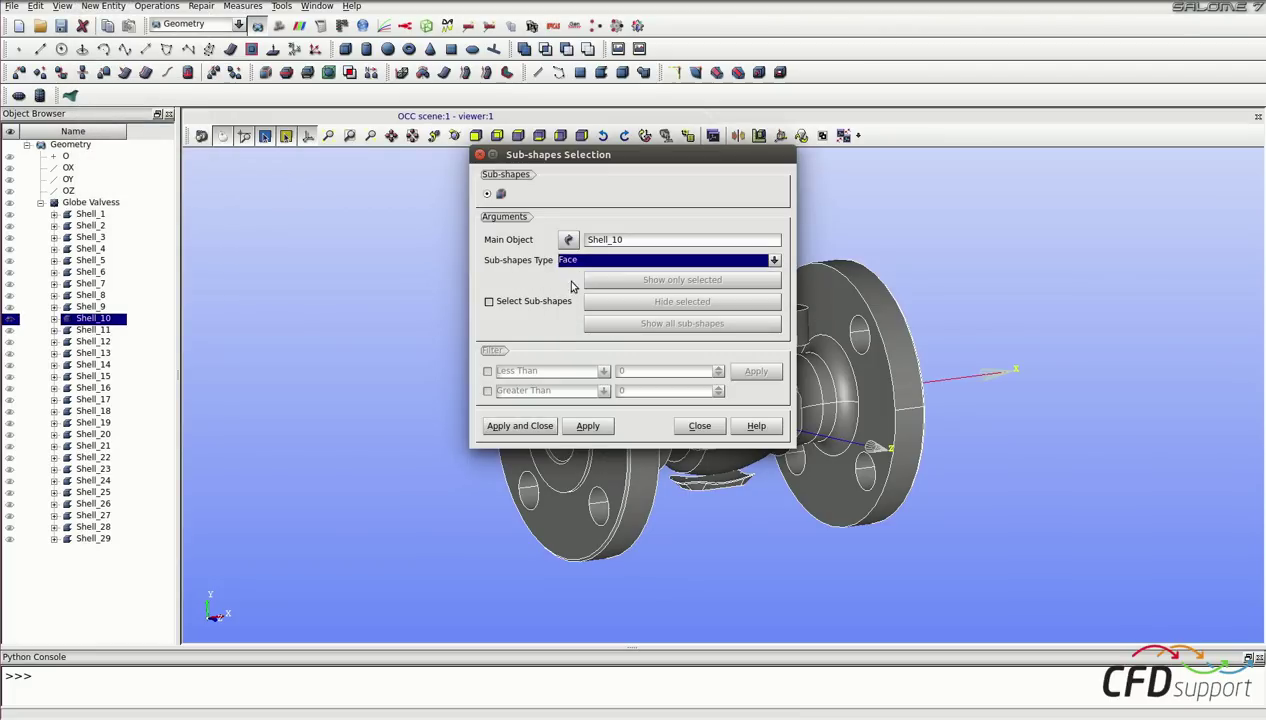
left_click(525, 429)
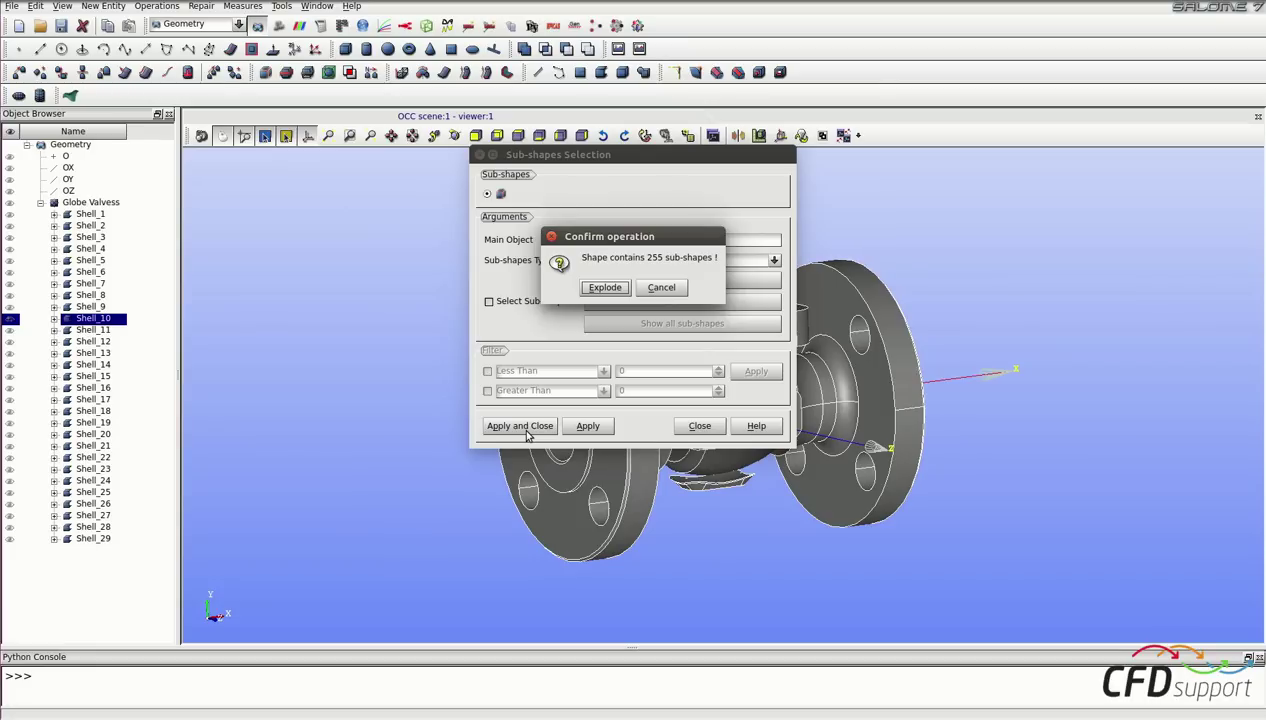
left_click(608, 288)
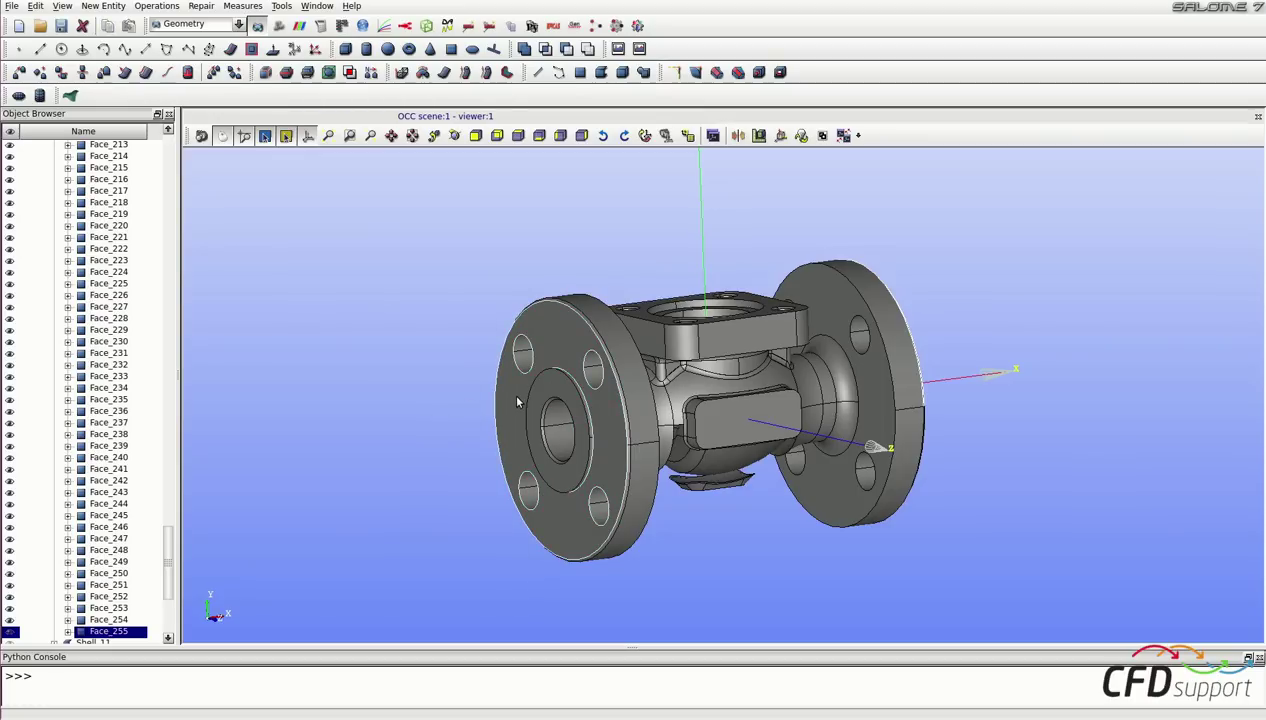
Step: Hide the two selected flange faces so the inner flow passage stands alone
right_click(441, 421)
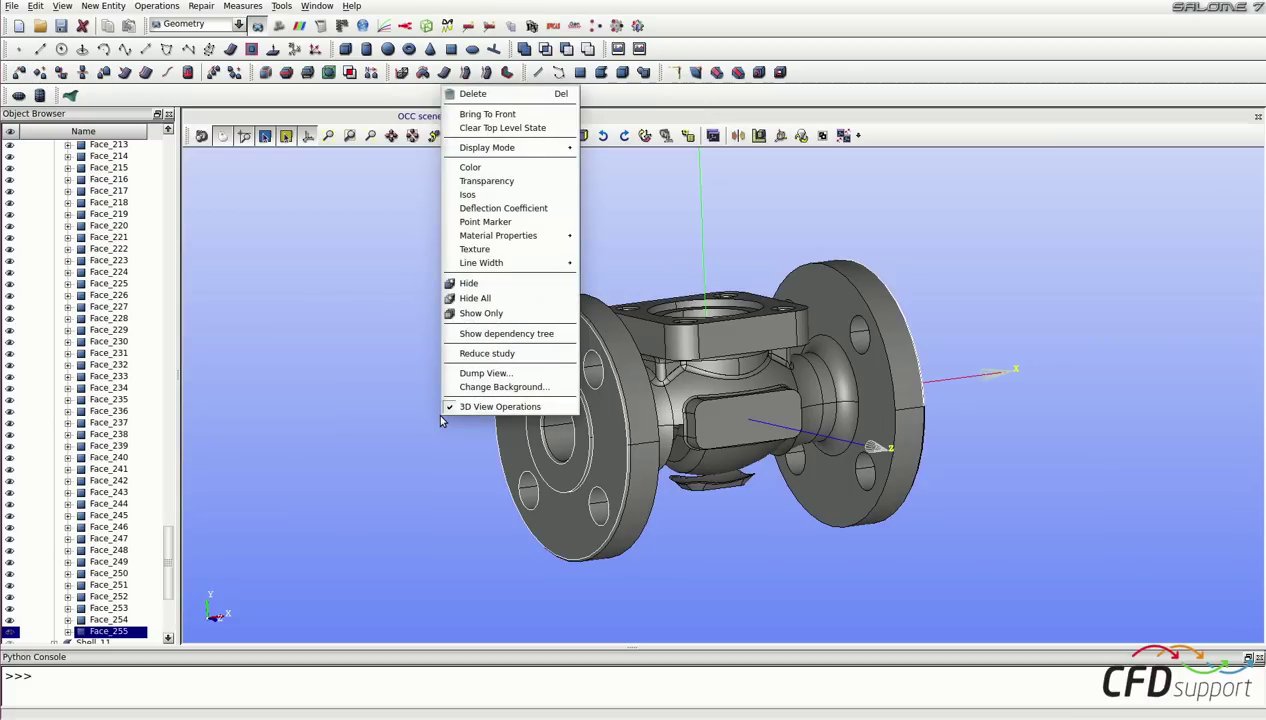
left_click(468, 284)
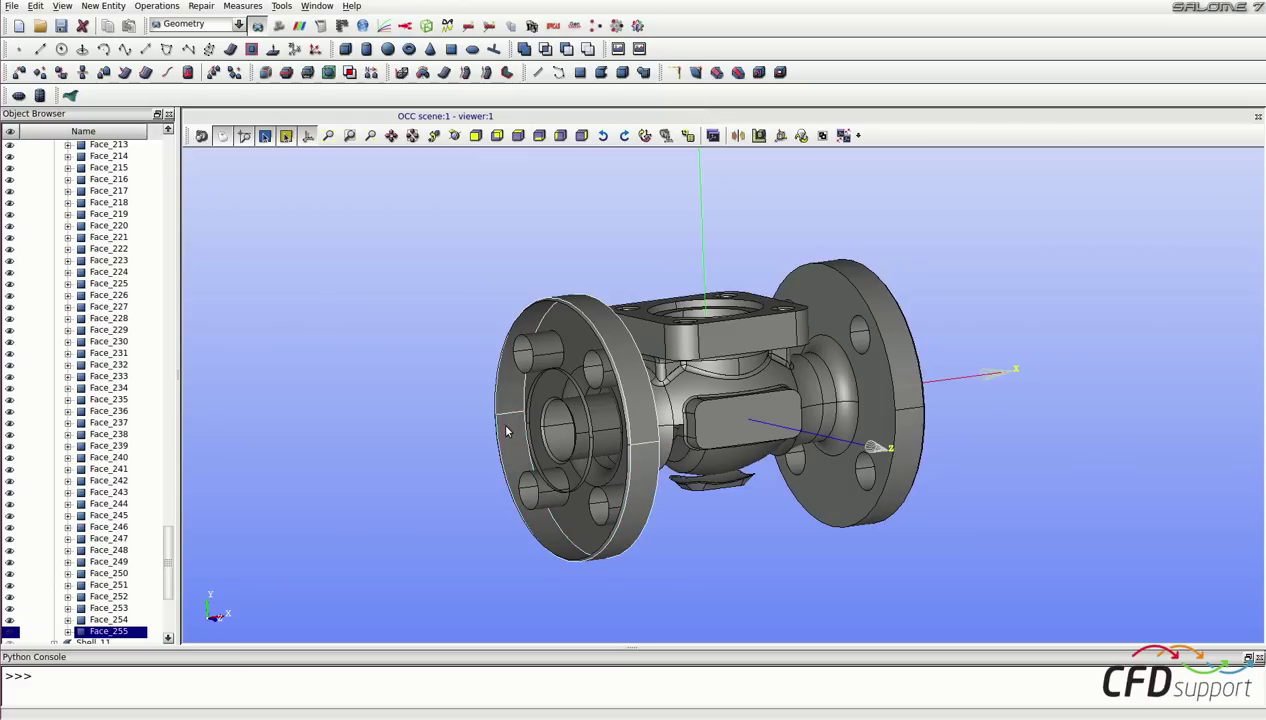
right_click(379, 399)
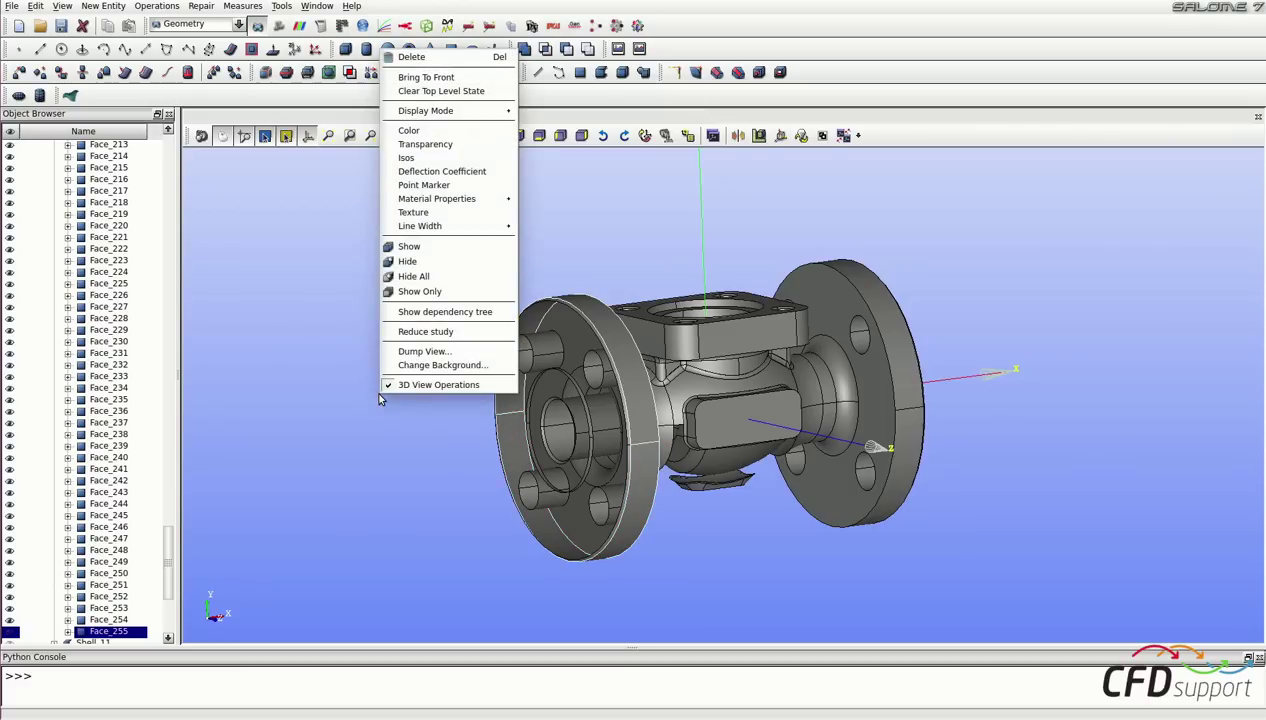
left_click(430, 266)
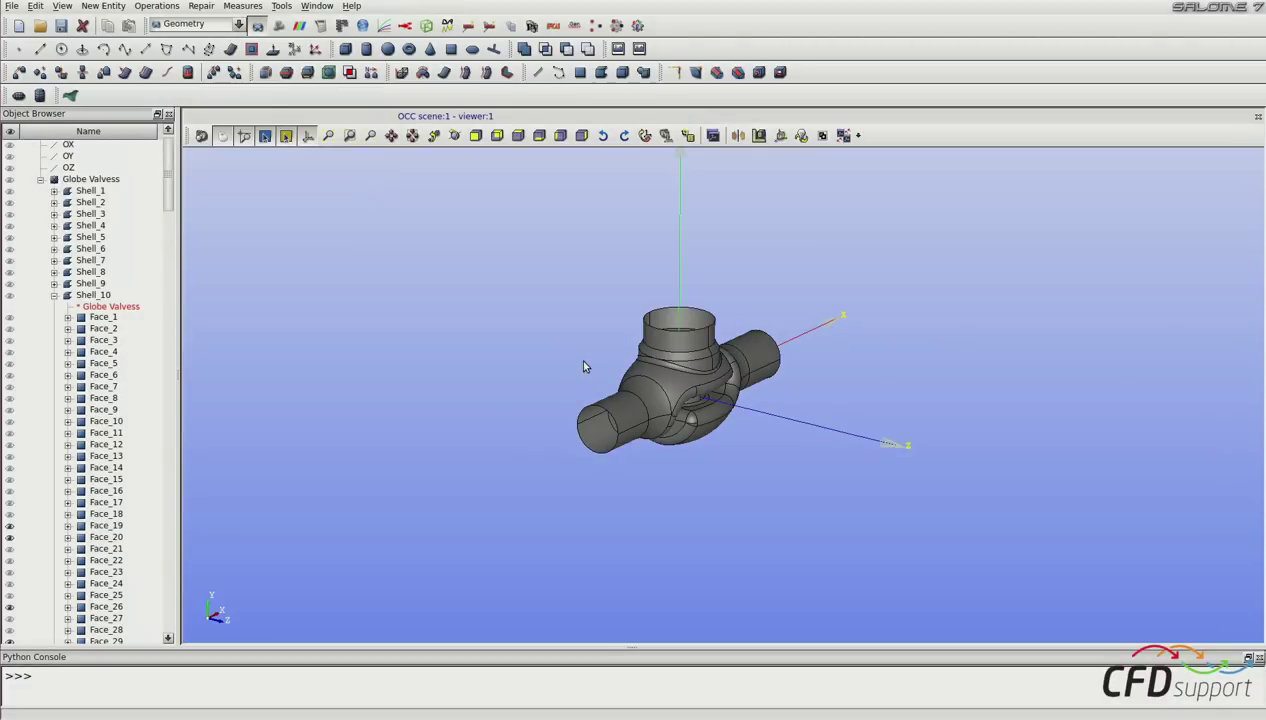
Step: Zoom and orbit onto the inner flow passage, then box-select all its faces
scroll(585, 367, "up", 4)
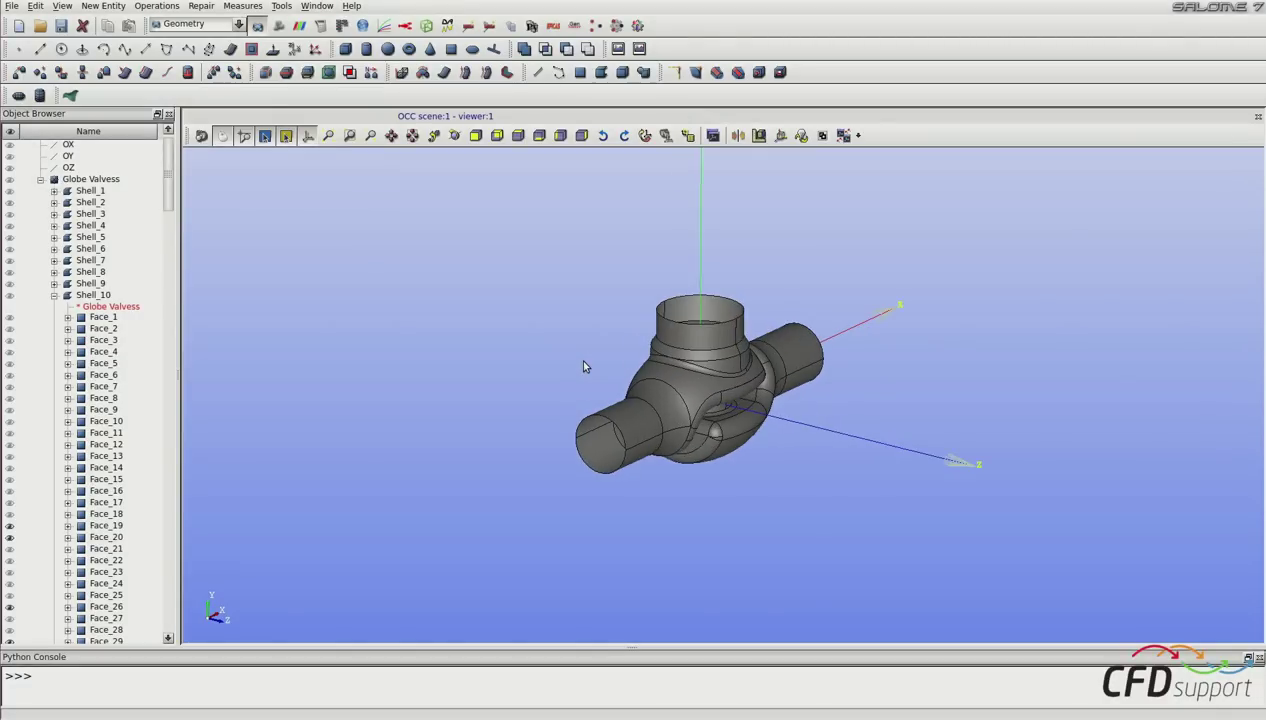
middle_click_drag(595, 379, 553, 373, "ctrl")
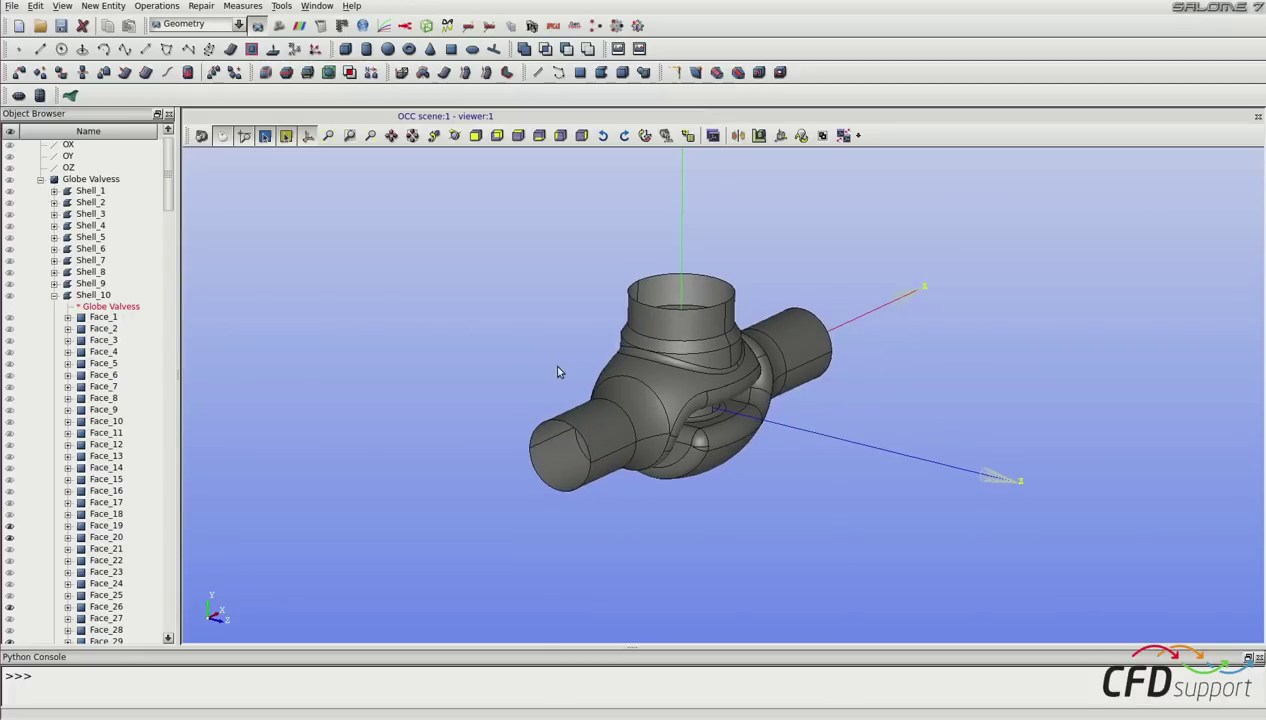
scroll(555, 366, "up", 3)
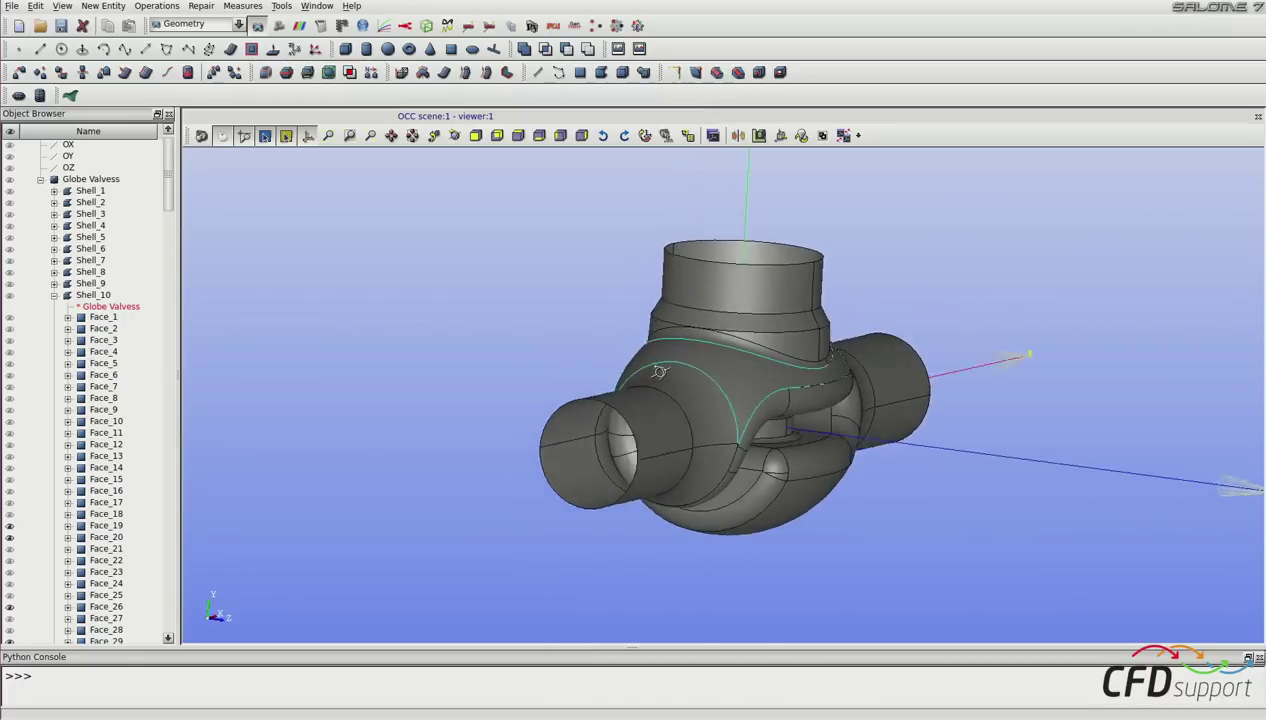
right_click_drag(660, 372, 612, 398, "ctrl")
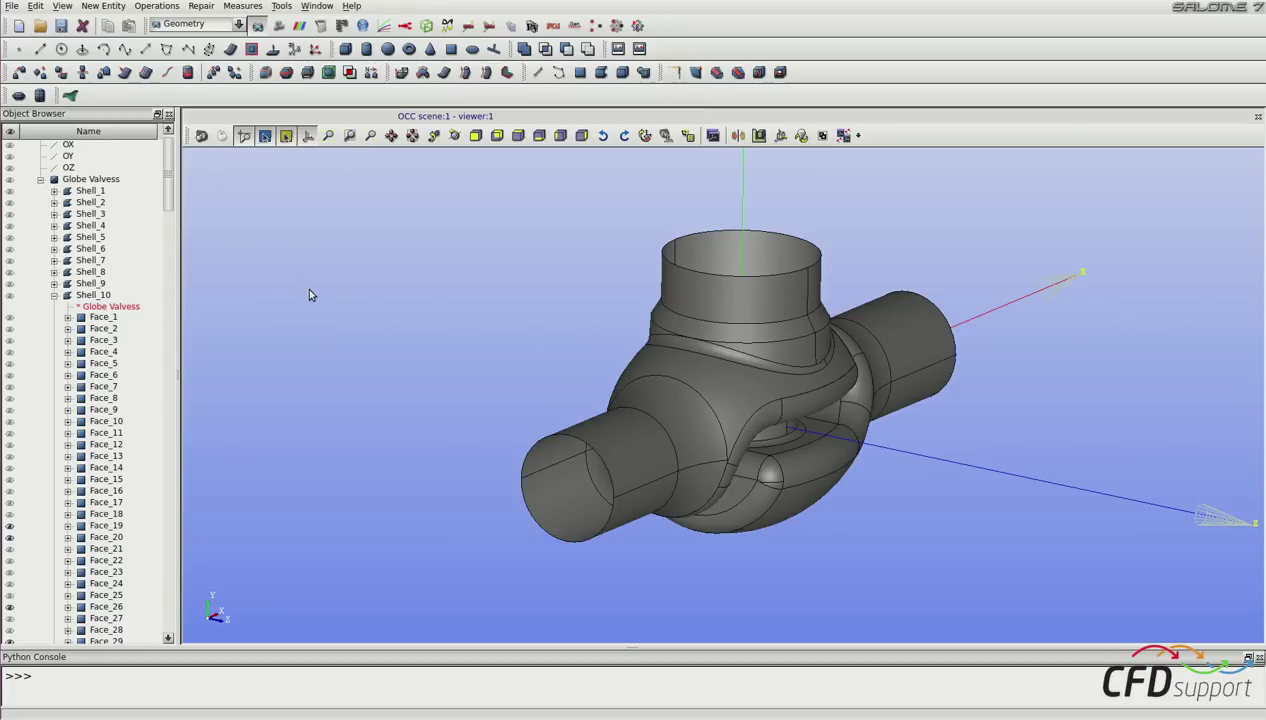
left_click_drag(343, 188, 1153, 592)
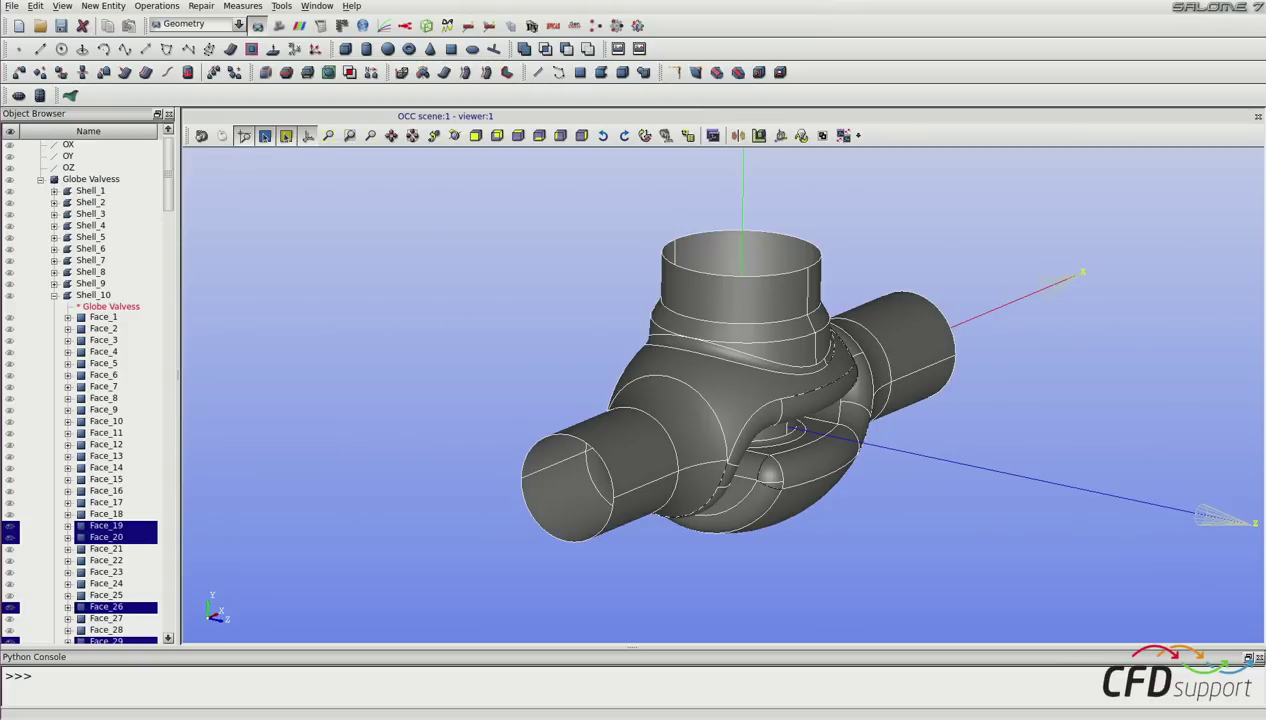
Step: Build a shell named region12-first-version from the 62 selected passage faces
left_click(101, 8)
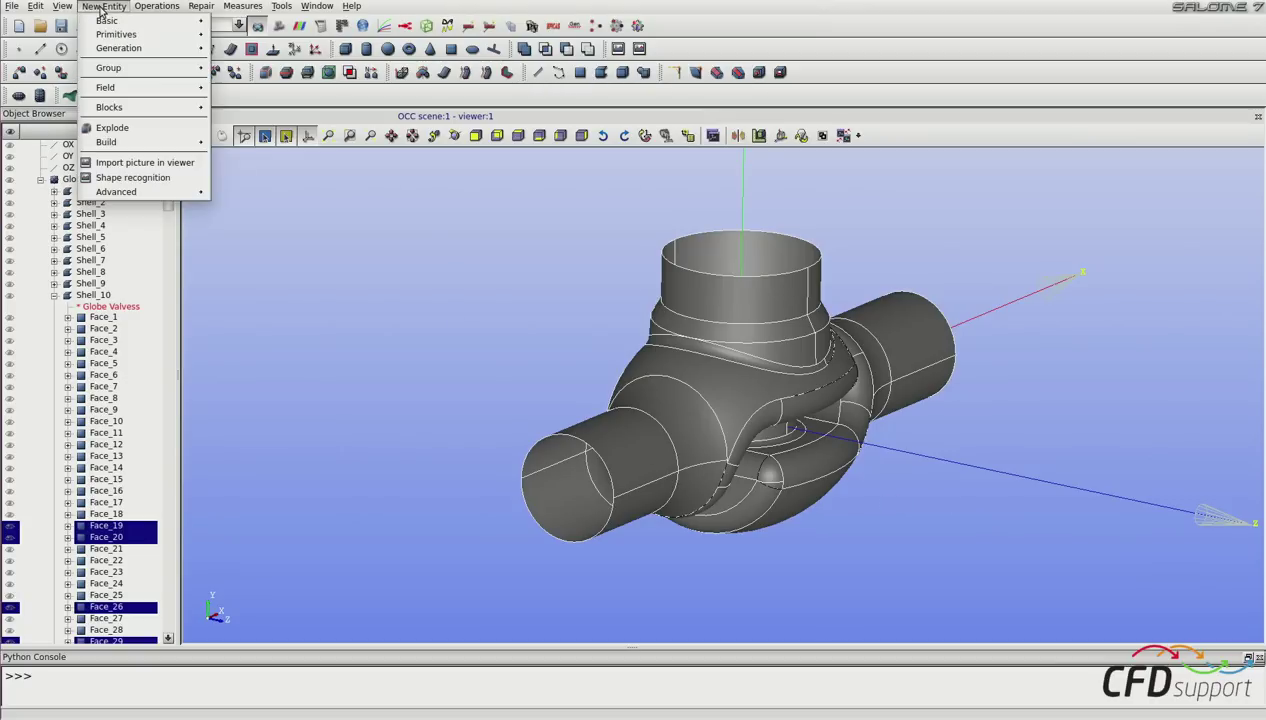
mouse_move(138, 146)
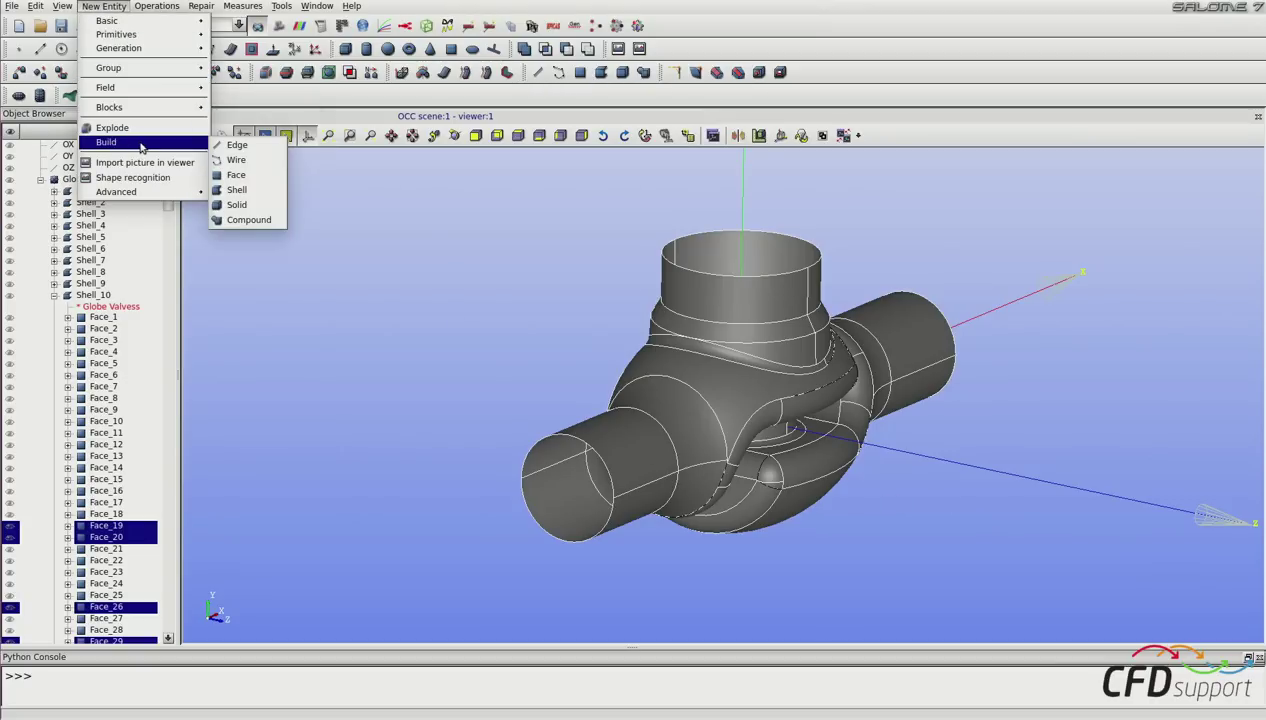
left_click(263, 192)
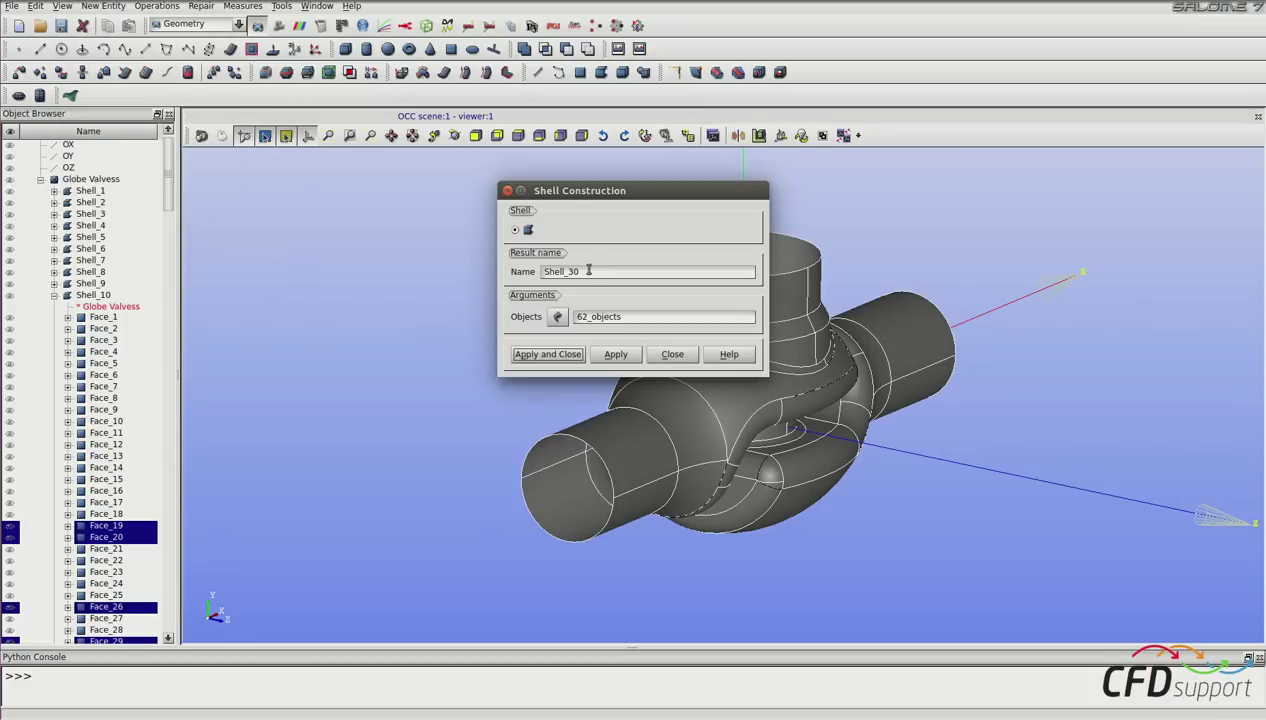
left_click_drag(590, 271, 536, 272)
type("region12-first-ver")
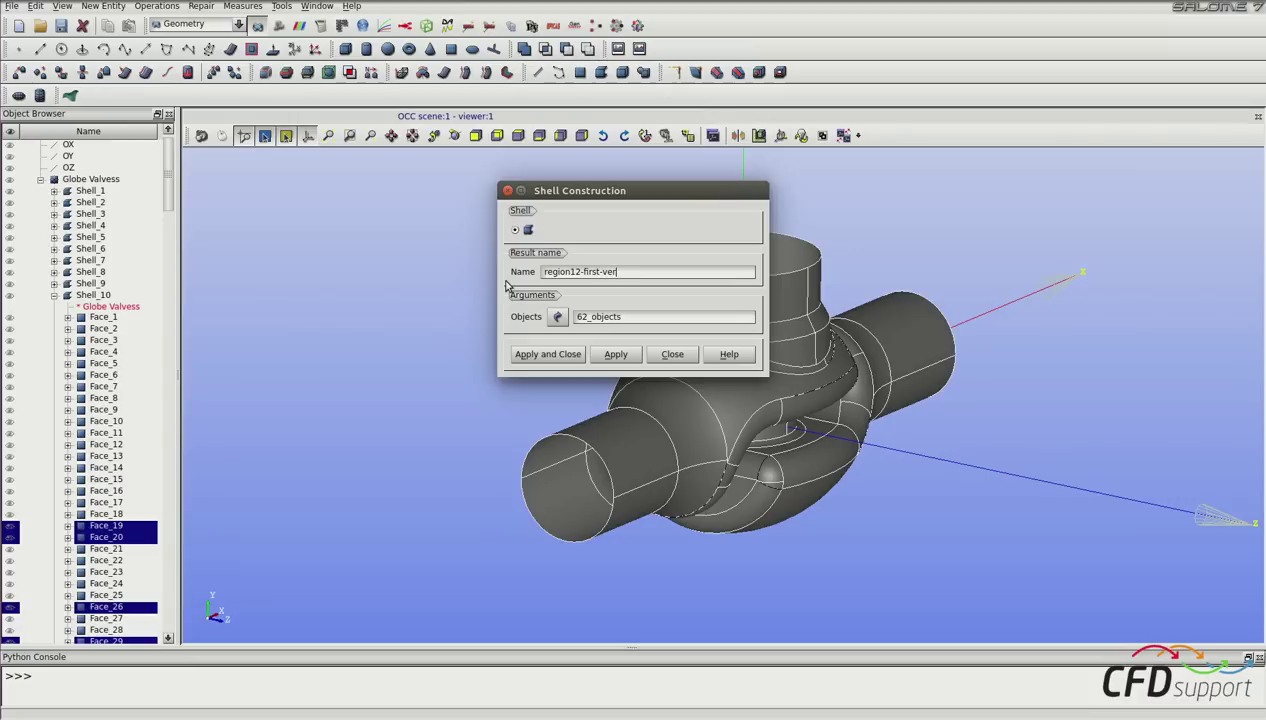
type("sion")
left_click(556, 356)
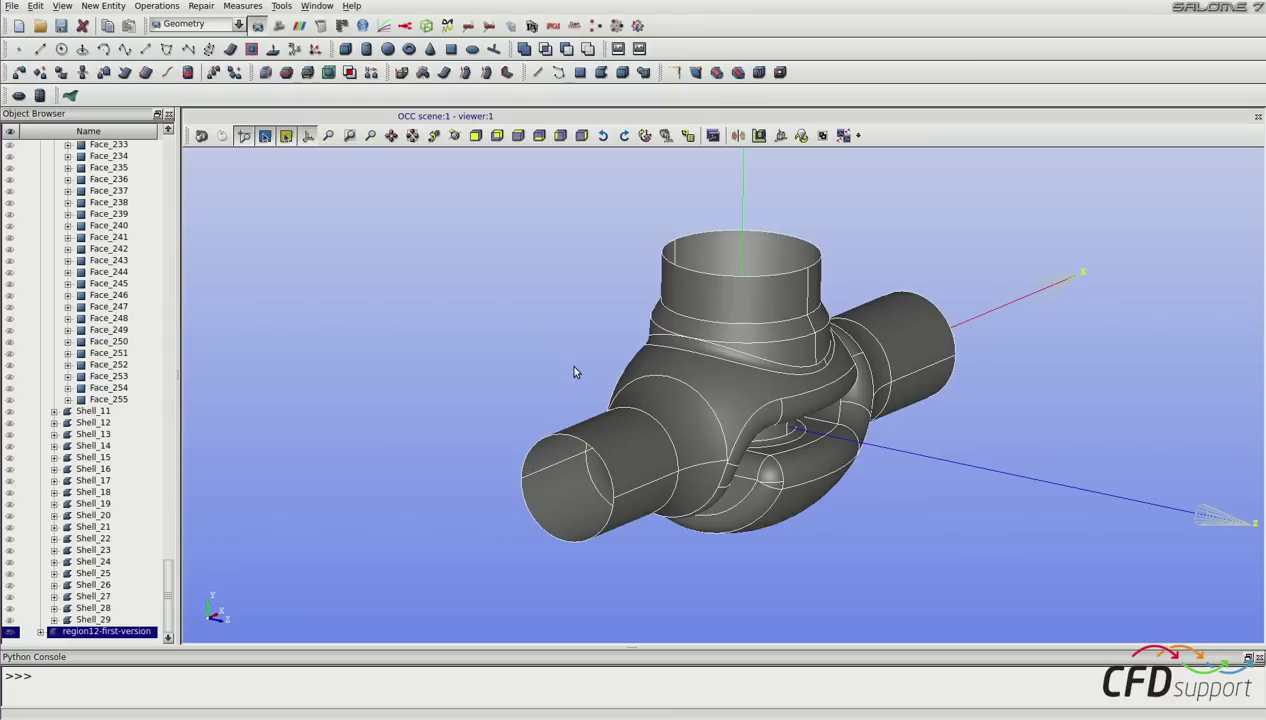
Step: Bring up the study's Save dialog with file name part1 and HDF type
key("ctrl+s")
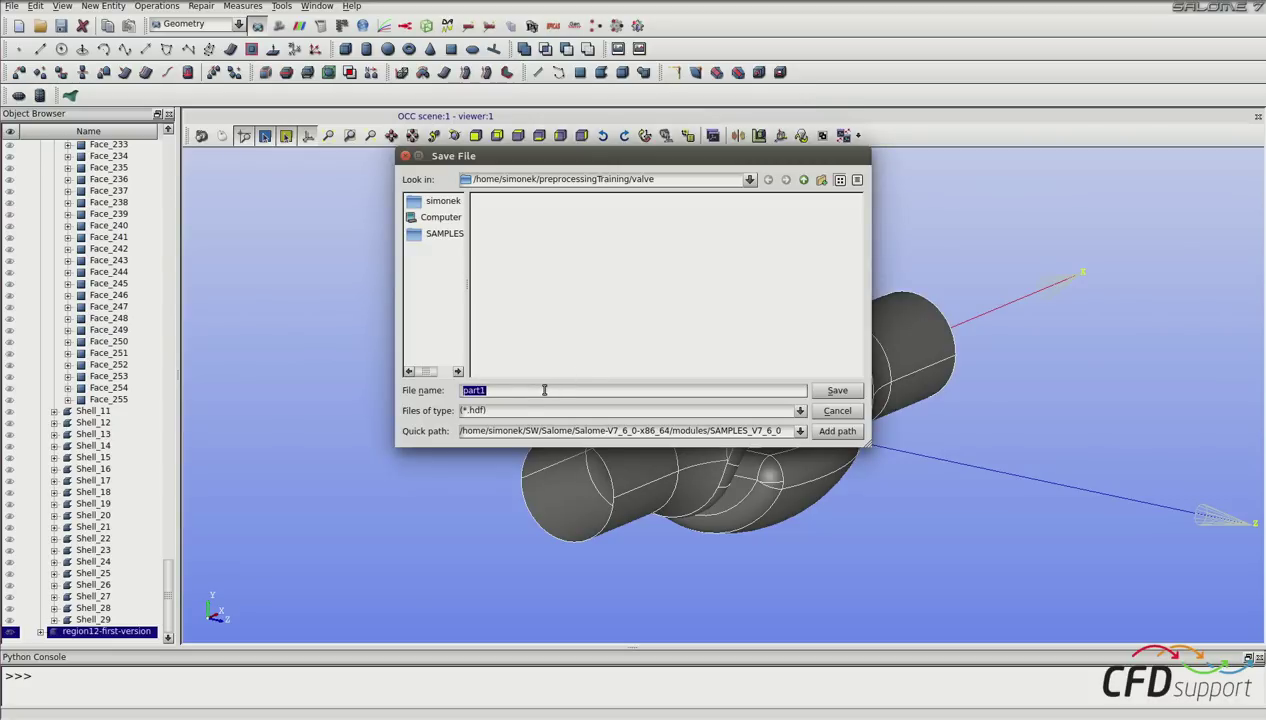
left_click(540, 390)
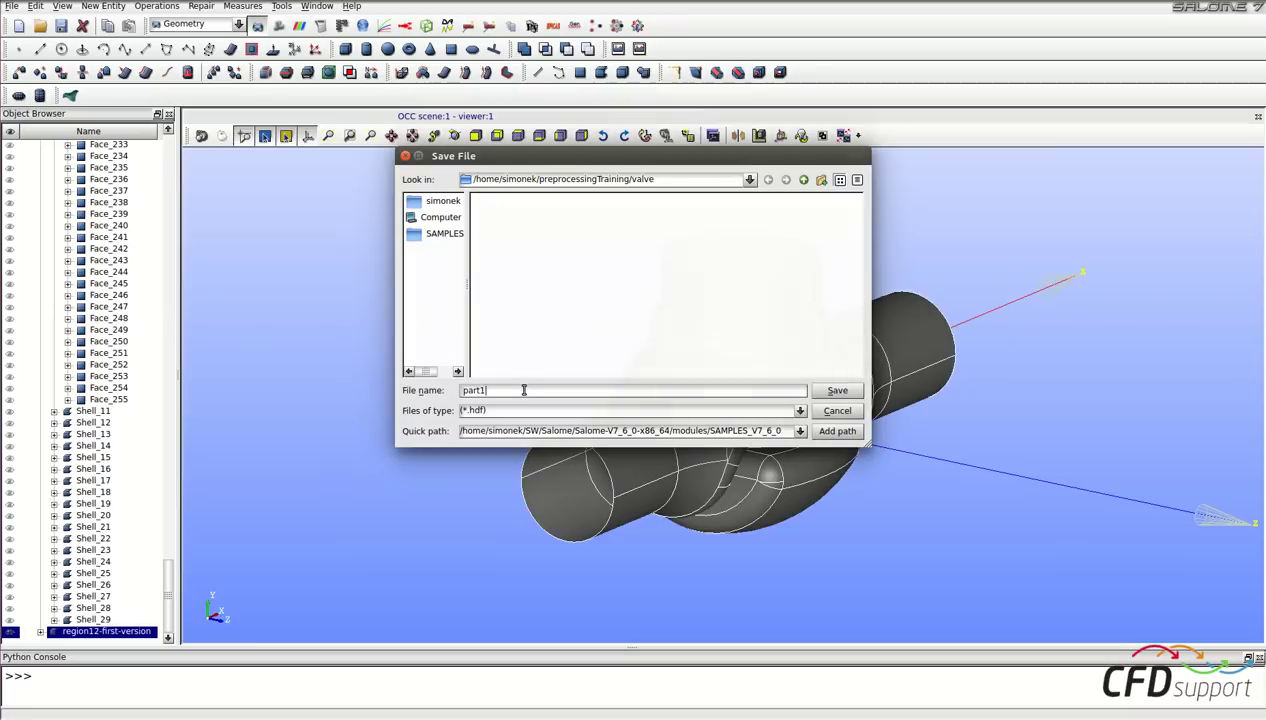